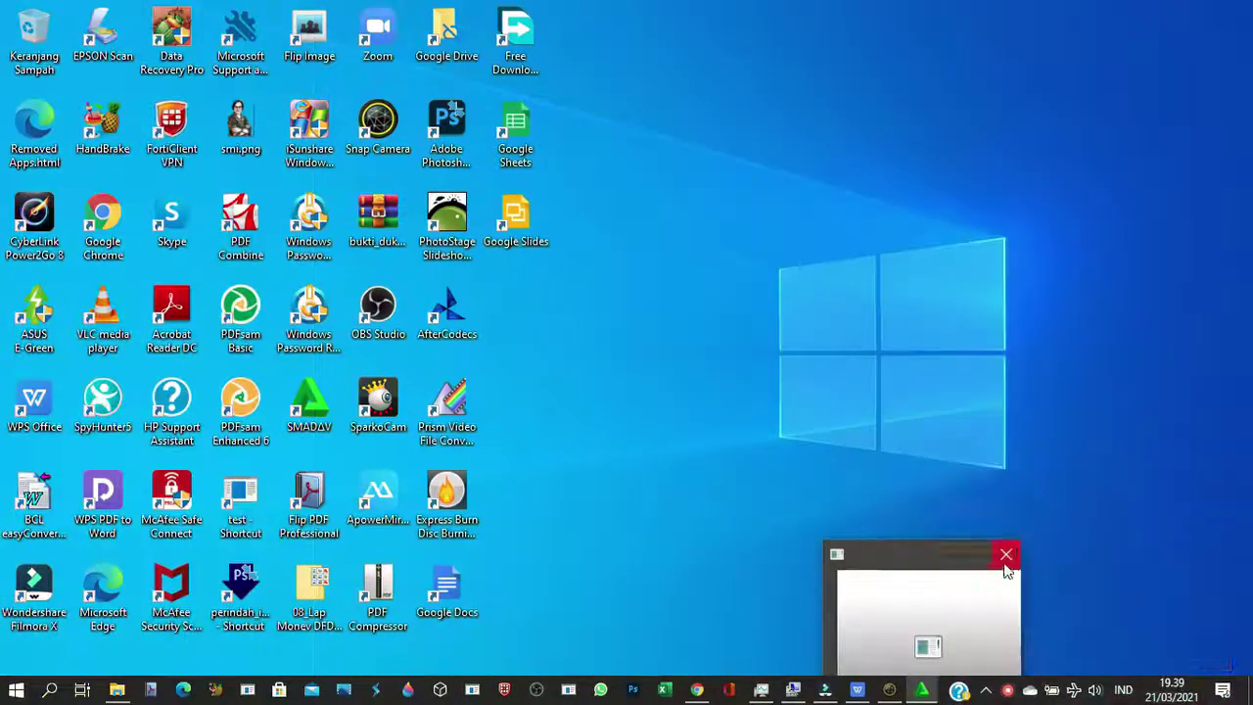
# Step: Close the small blank window, shut down the unresponsive Smadav antivirus, and return to the browser
pyautogui.click(1005, 554)
pyautogui.moveTo(793, 690)
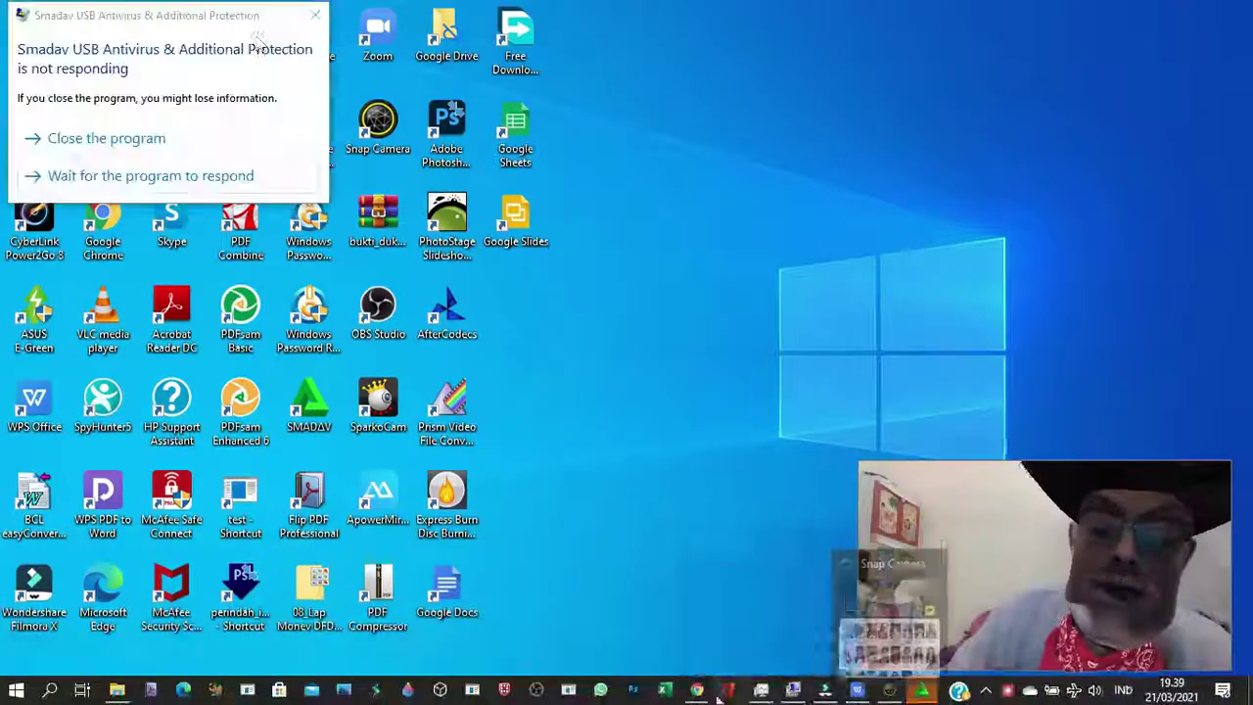
pyautogui.click(98, 135)
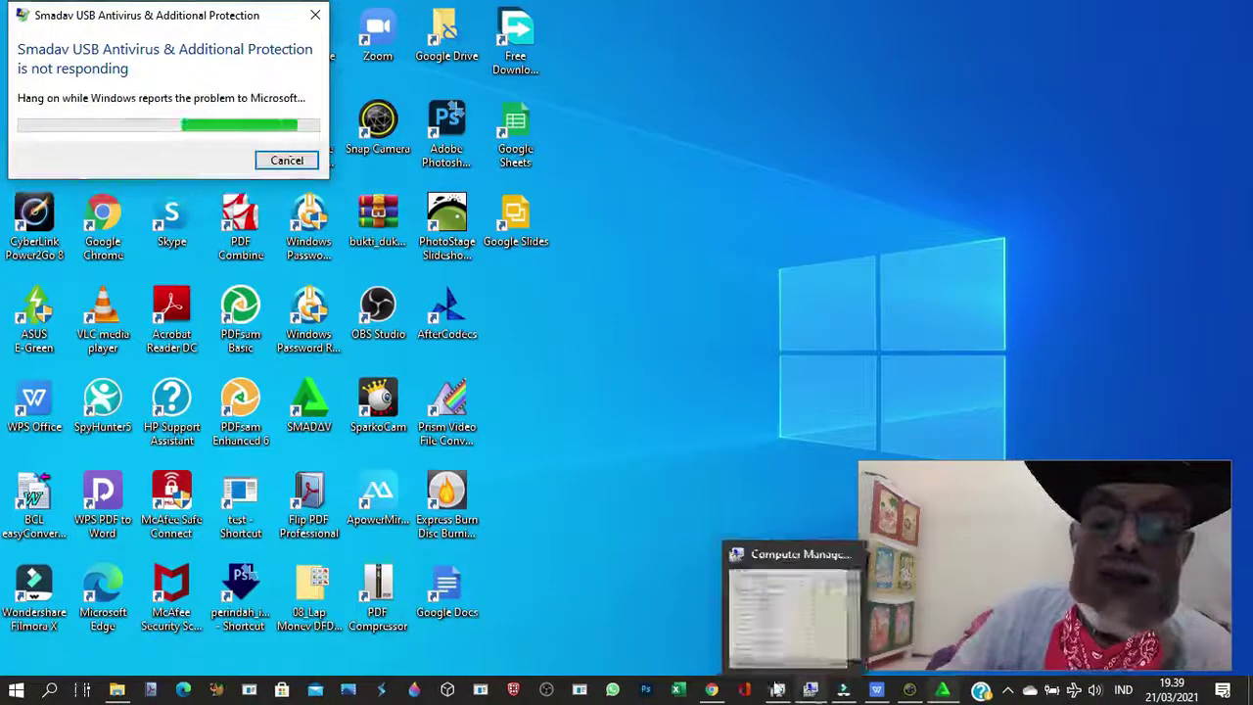
pyautogui.click(711, 690)
# Step: Go to the DAK Fisik 2020 Download Data Excel page through the OM-SPAN sidebar menu
pyautogui.click(29, 119)
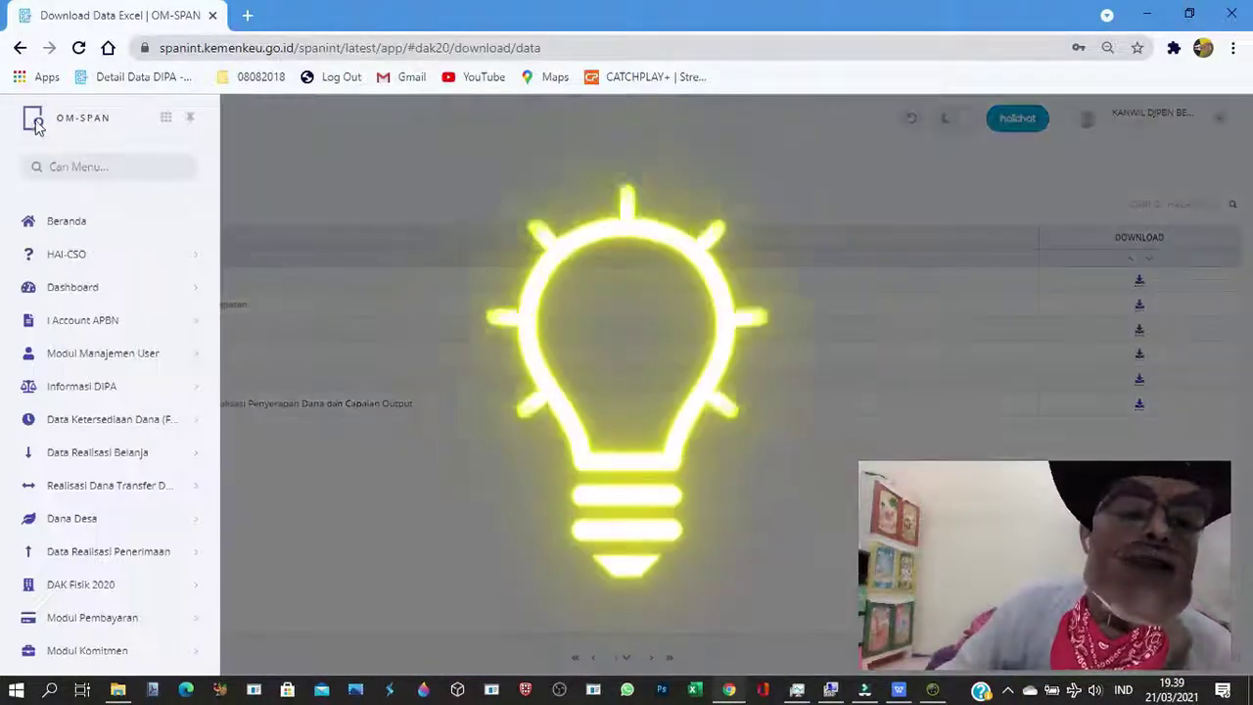
pyautogui.click(677, 135)
pyautogui.click(28, 118)
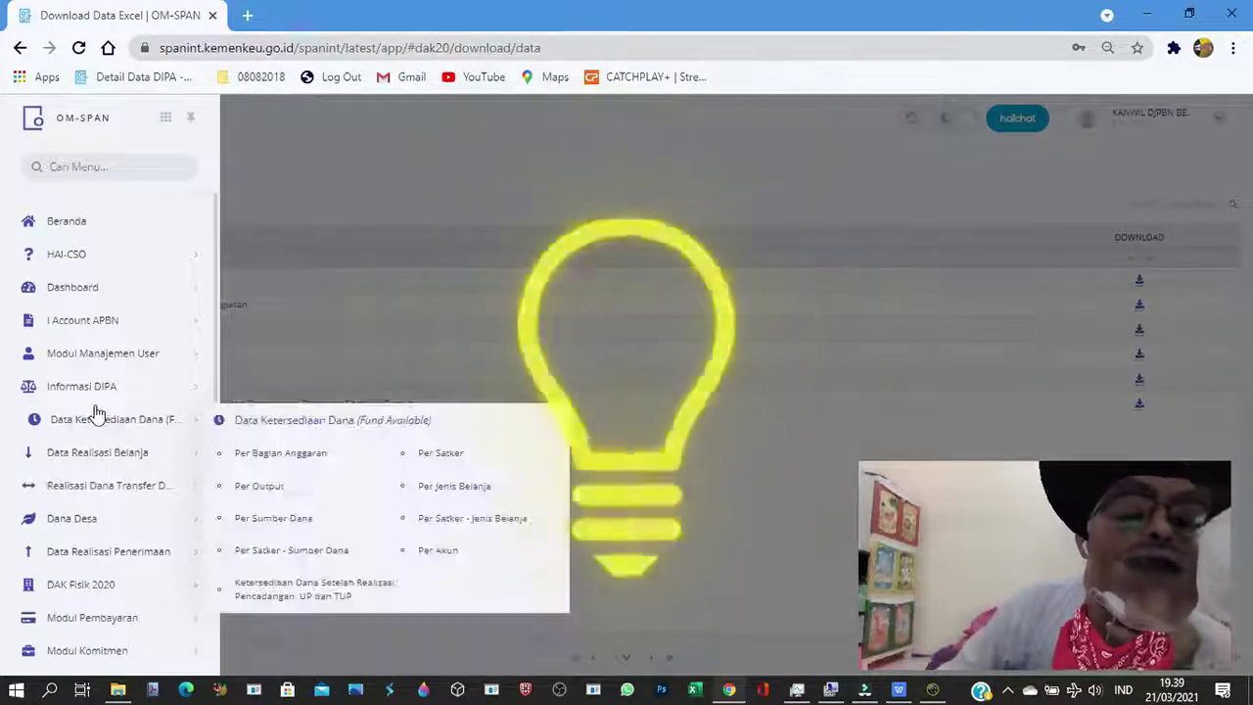
pyautogui.scroll(-1, 107, 499)
pyautogui.moveTo(110, 525)
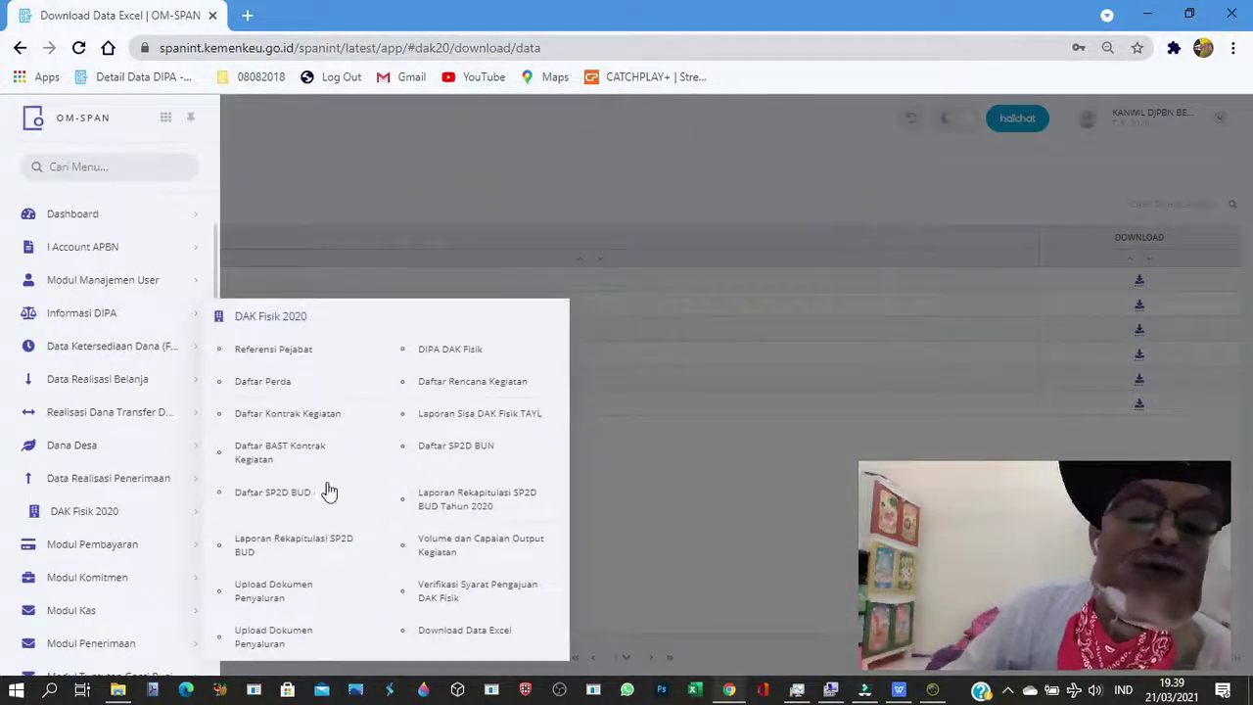
pyautogui.click(693, 157)
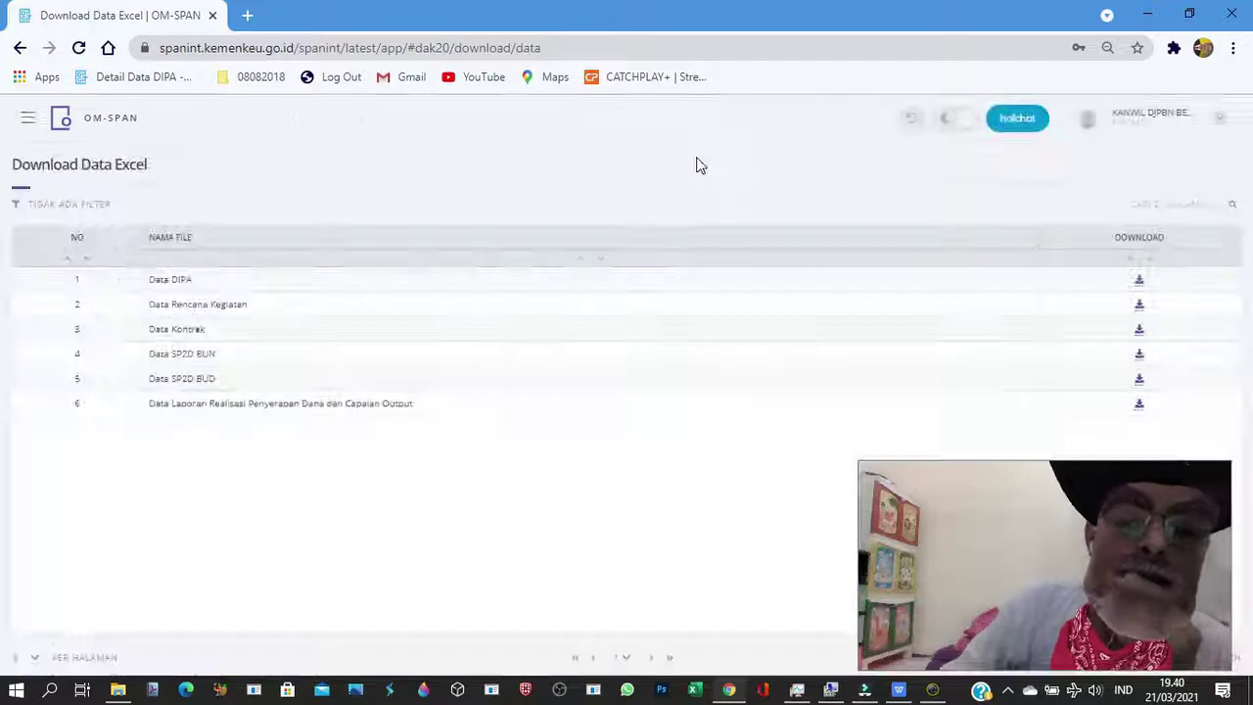
pyautogui.click(27, 119)
pyautogui.moveTo(98, 511)
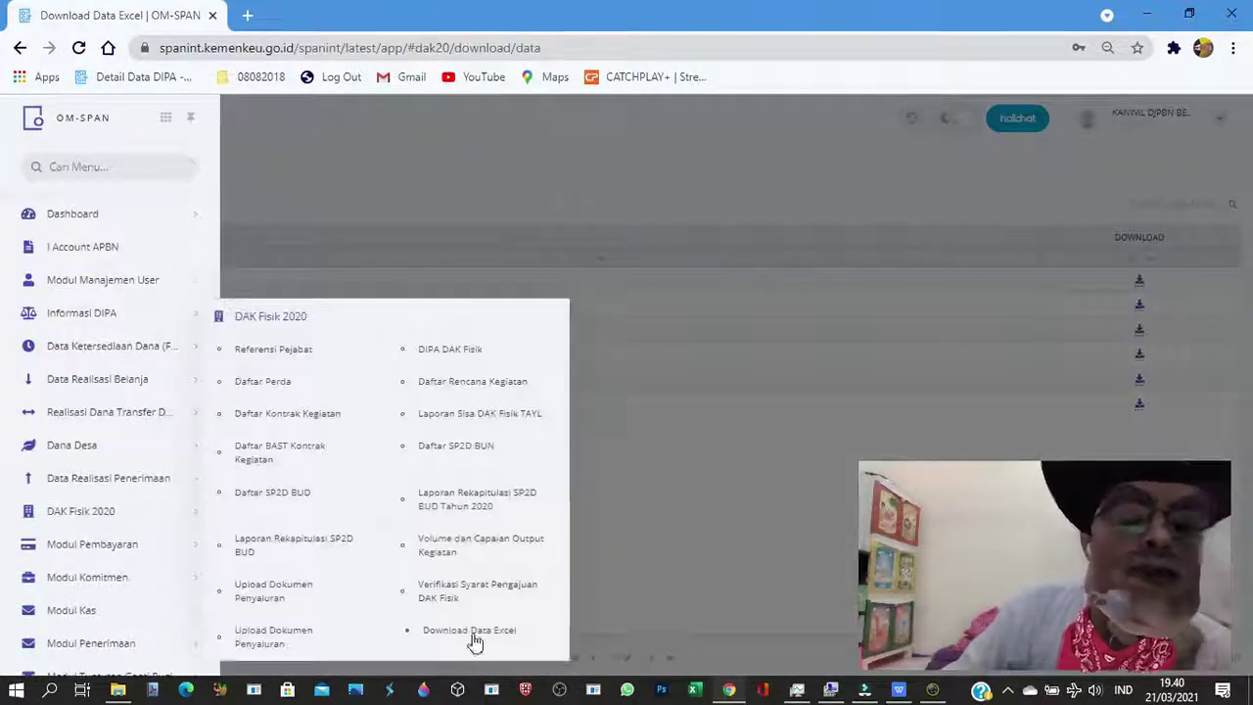
pyautogui.click(474, 638)
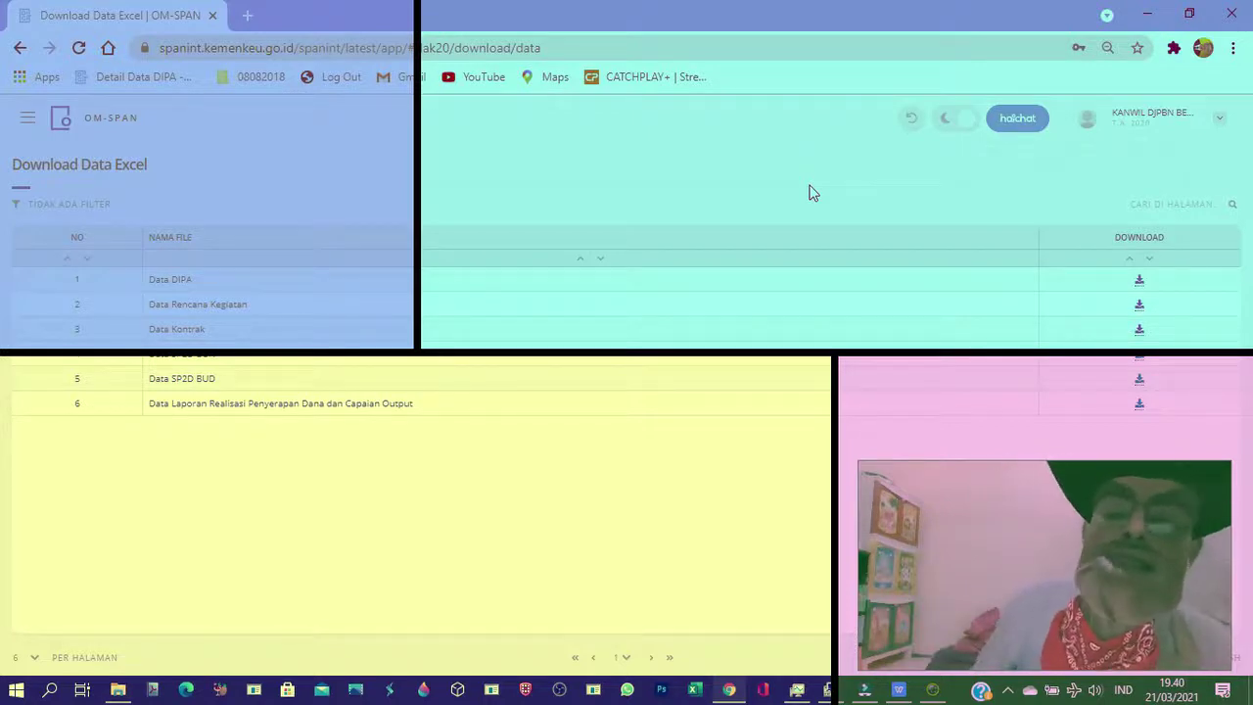
pyautogui.click(1194, 115)
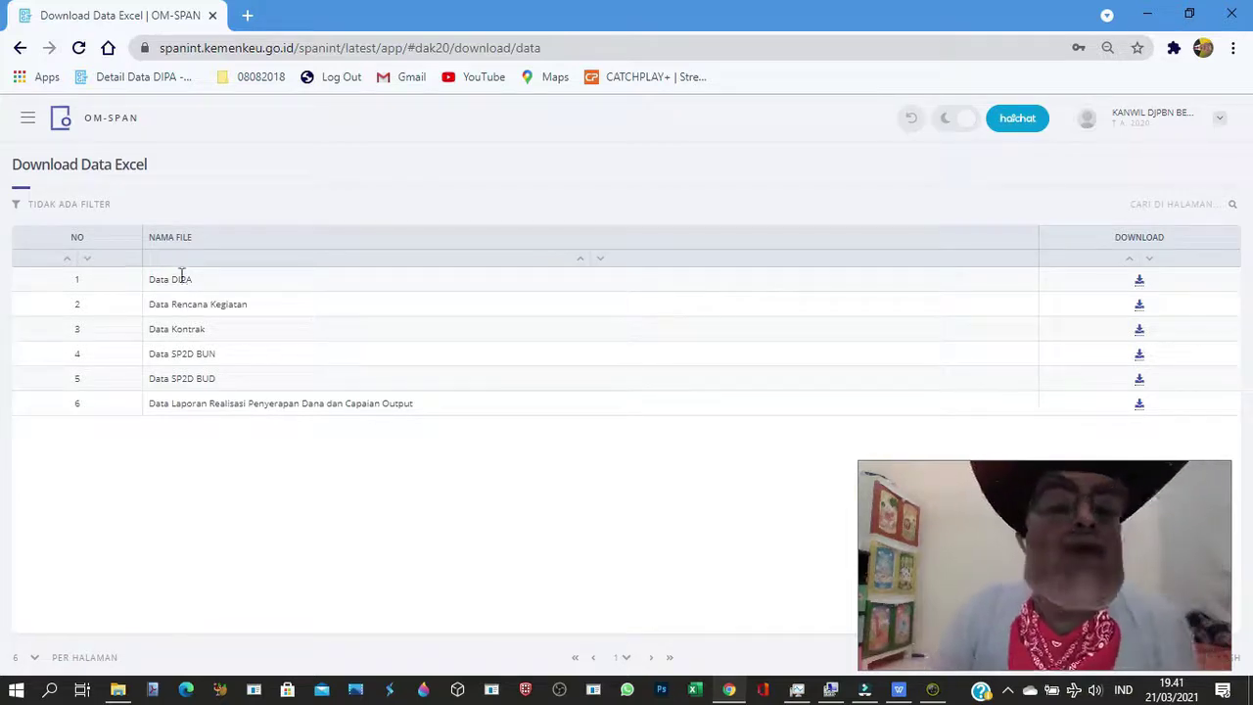
# Step: Bring DATA DIPA.xlsx forward, check its truncated row-3 headers, and select columns B through O
pyautogui.click(905, 691)
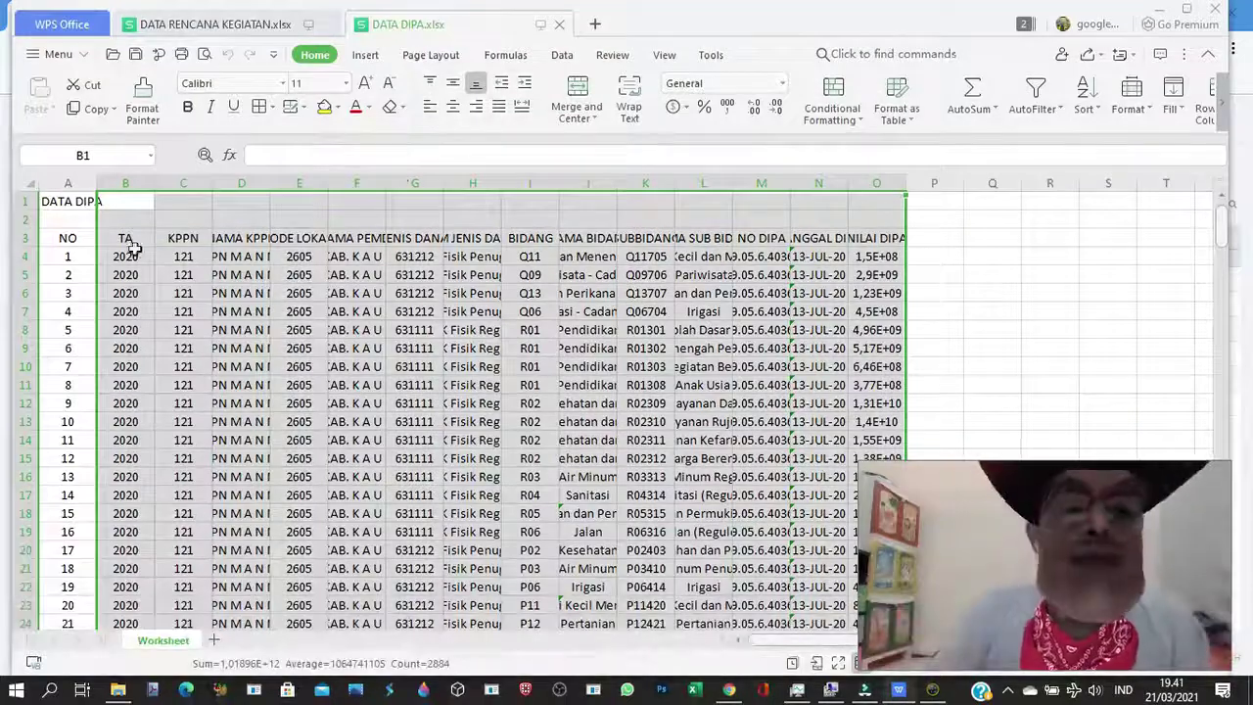
pyautogui.click(299, 238)
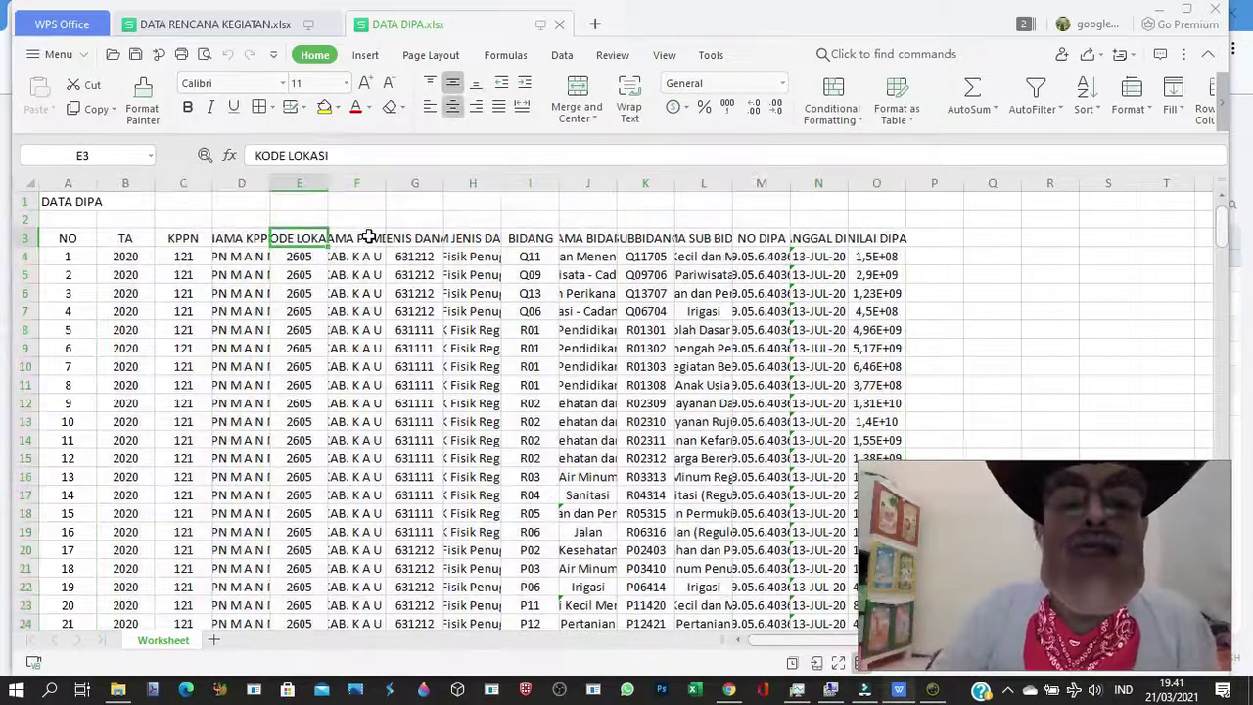
pyautogui.click(357, 238)
pyautogui.click(415, 238)
pyautogui.click(478, 238)
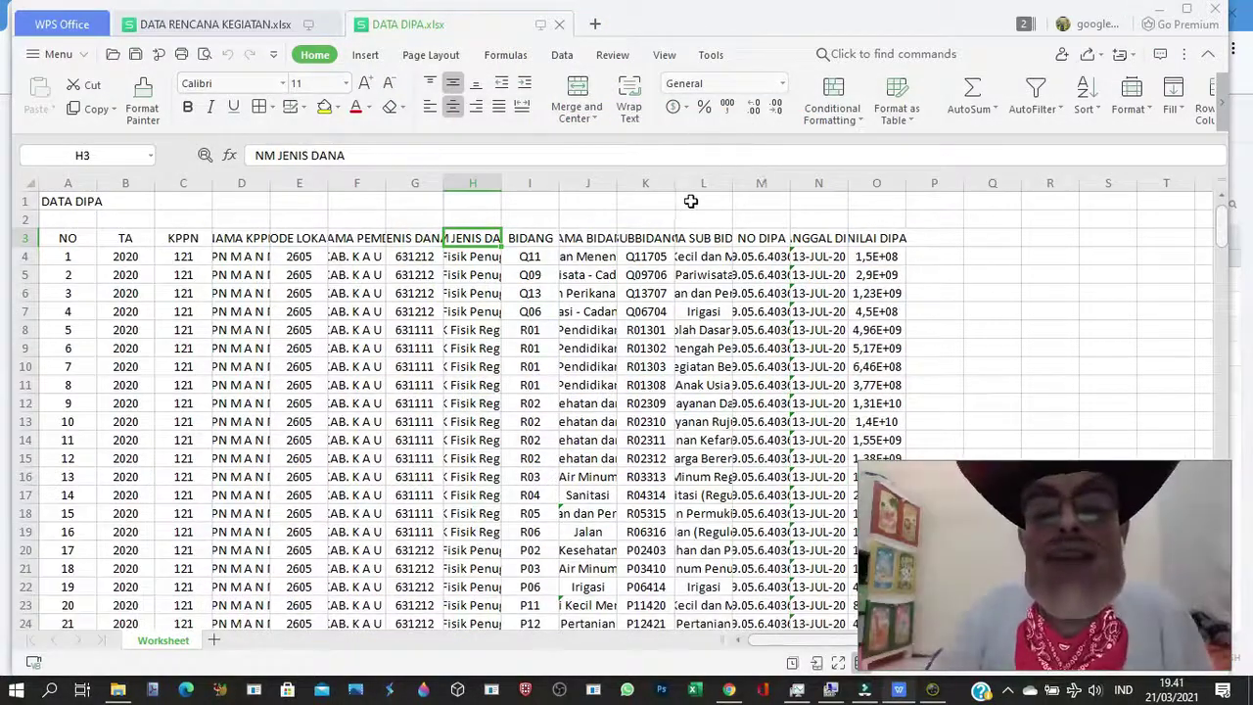
pyautogui.moveTo(125, 183); pyautogui.dragTo(880, 193)
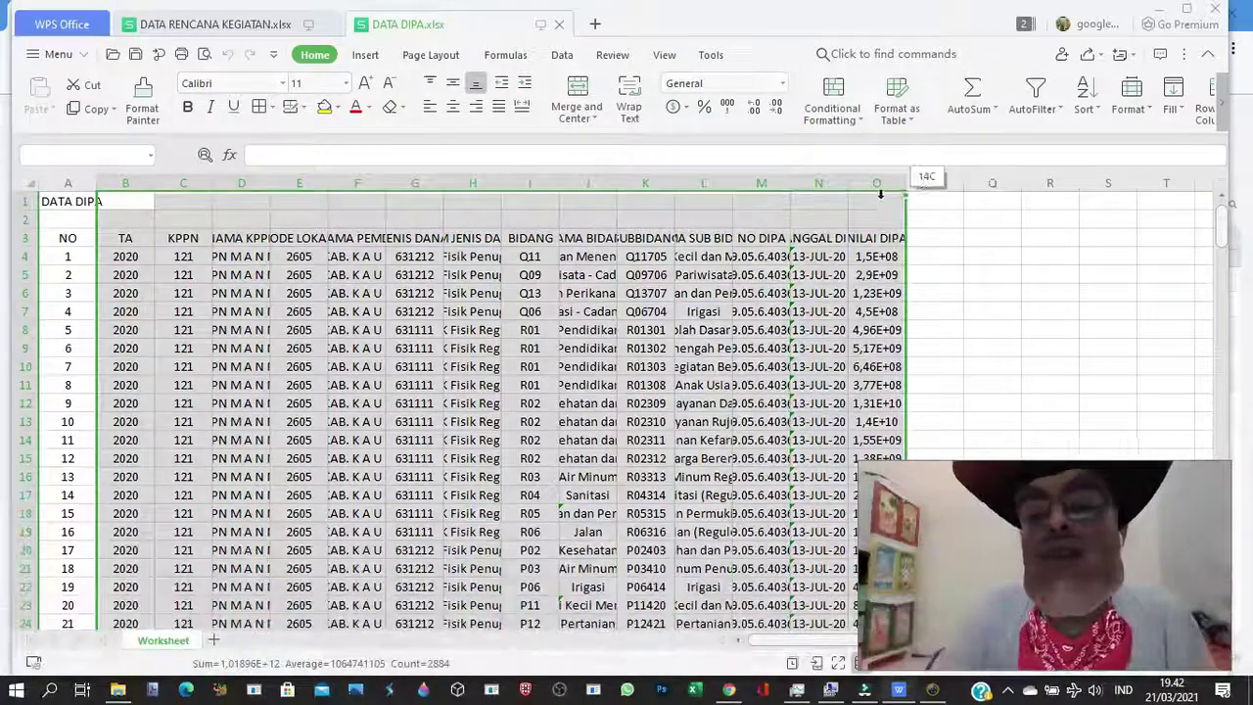
# Step: Auto-fit the selected columns B–O to their contents, then deselect them
pyautogui.doubleClick(905, 183)
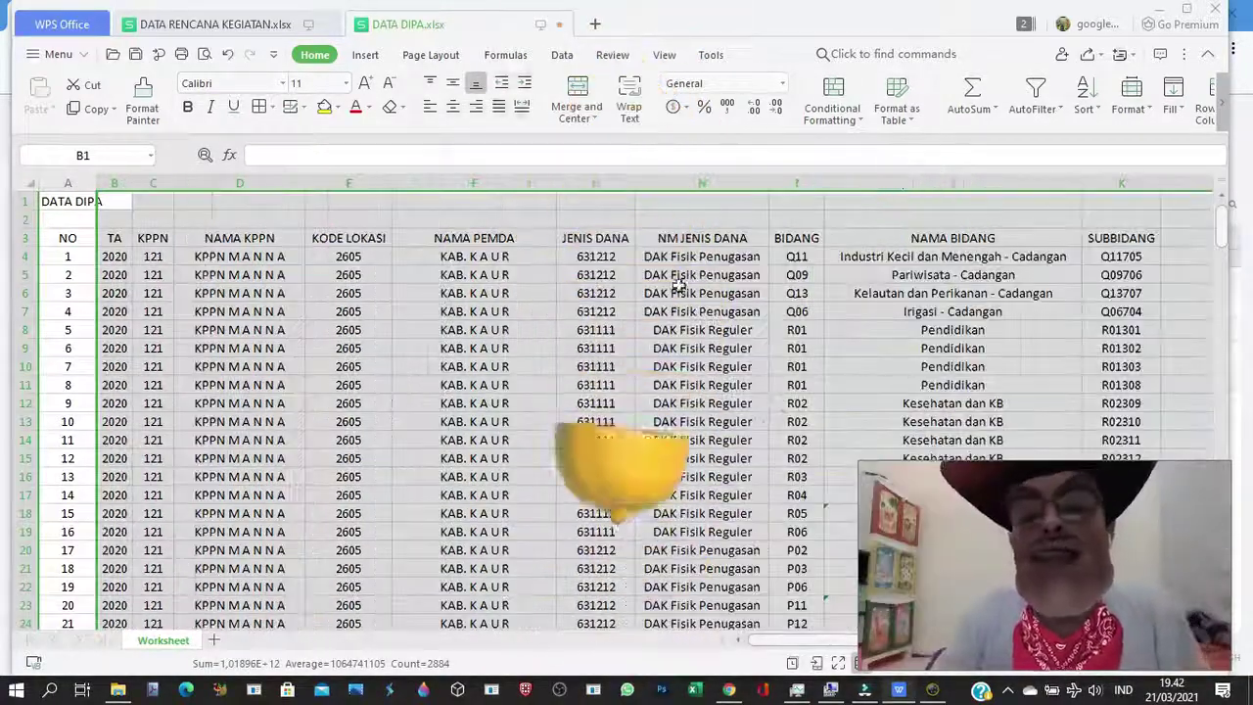
pyautogui.click(701, 238)
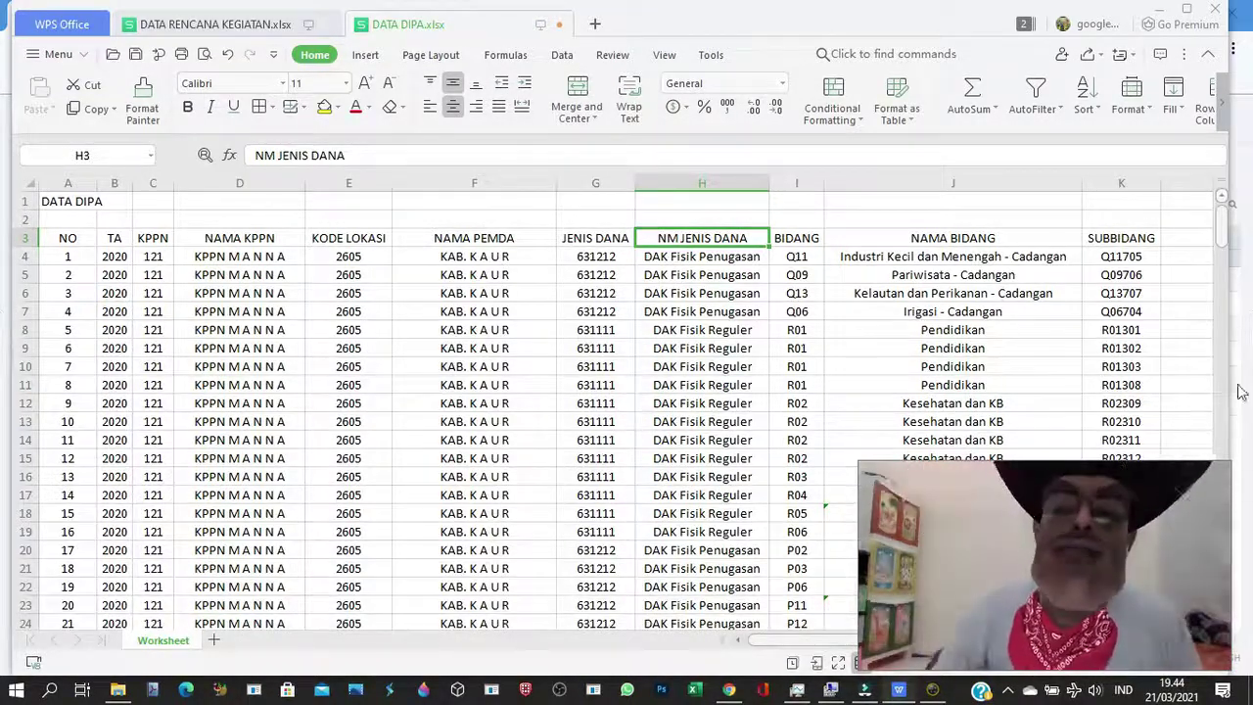
# Step: Return from Chrome to WPS and show the DATA RENCANA KEGIATAN.xlsx workbook
pyautogui.click(729, 690)
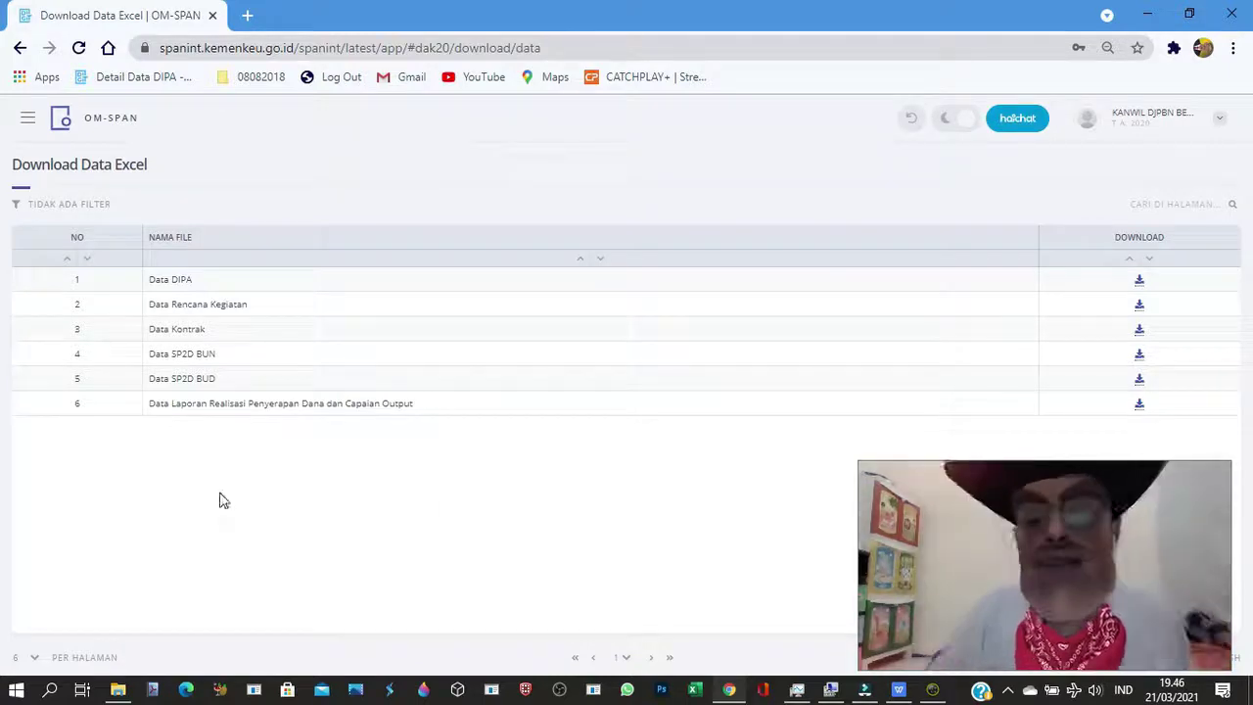
pyautogui.click(896, 690)
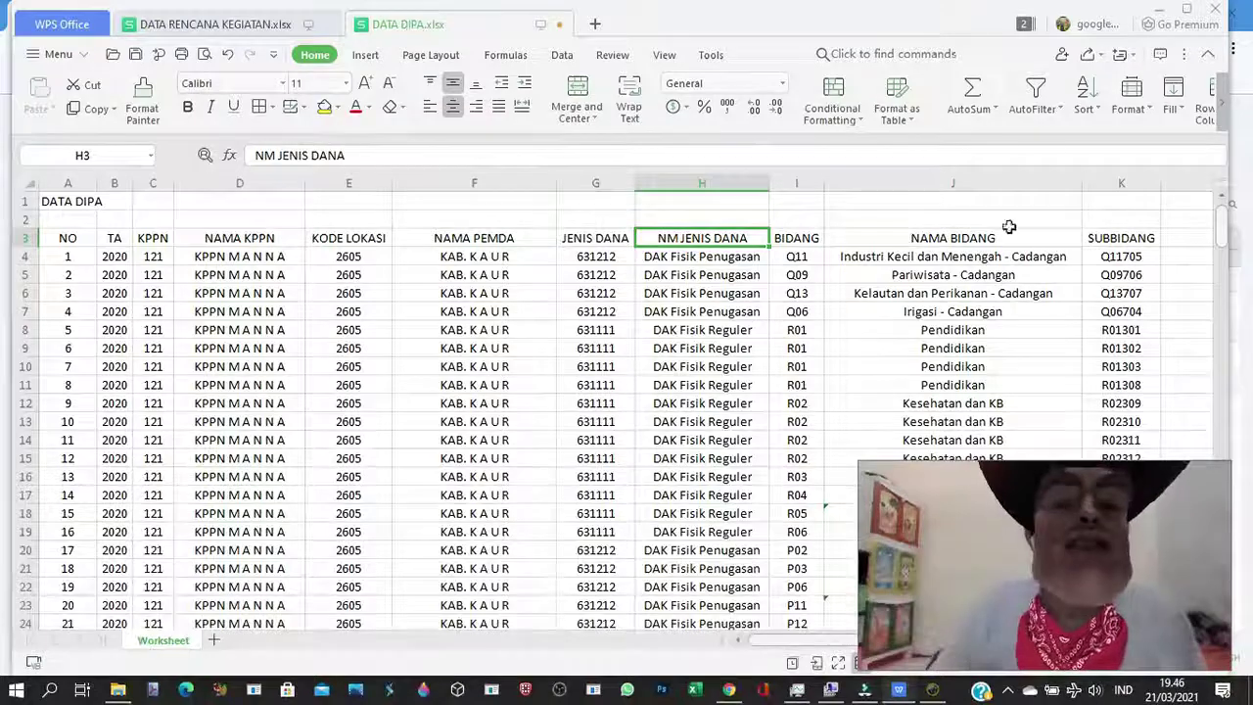
pyautogui.click(172, 21)
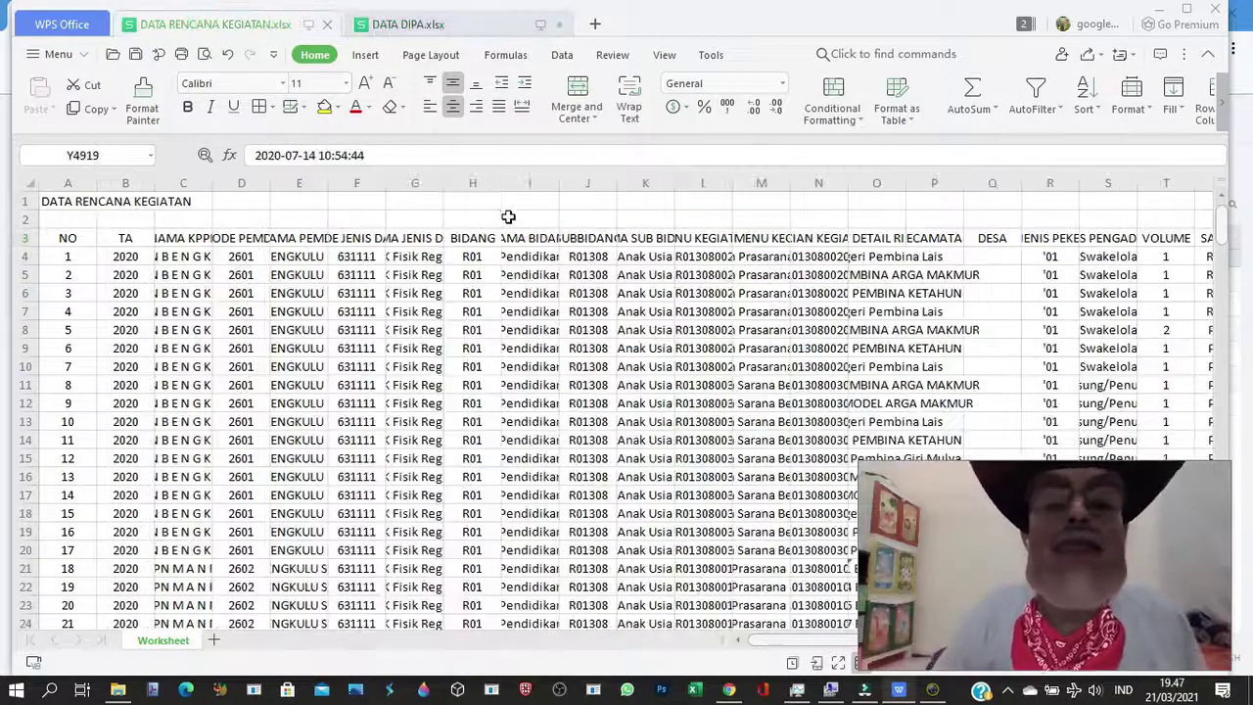
# Step: Auto-fit every column of the DATA RENCANA KEGIATAN sheet, then make column A narrower
pyautogui.click(32, 186)
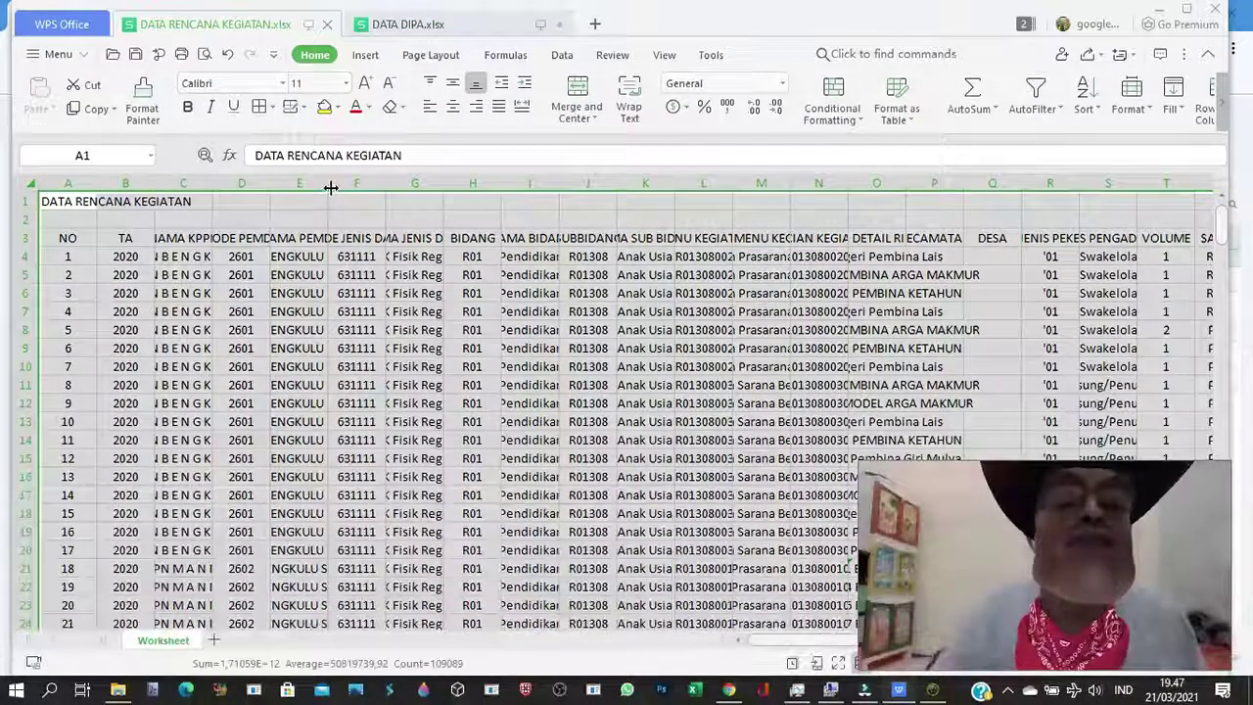
pyautogui.doubleClick(327, 183)
pyautogui.click(422, 311)
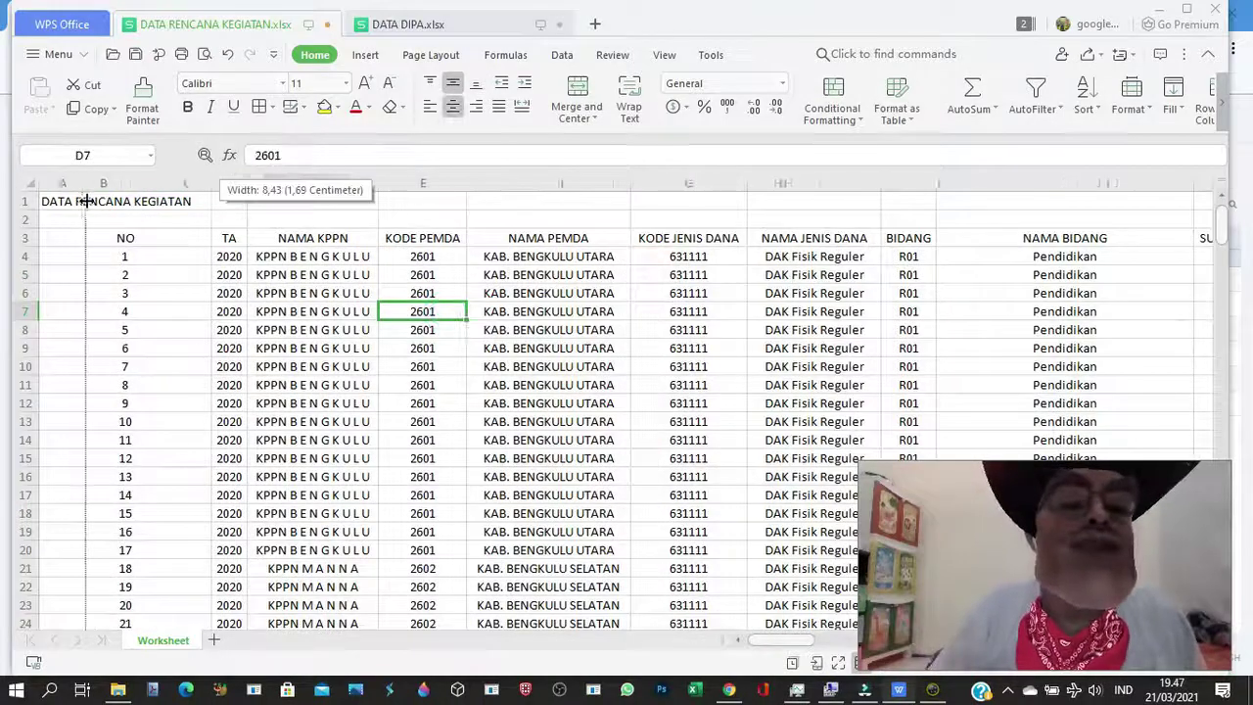
pyautogui.moveTo(213, 183); pyautogui.dragTo(76, 183)
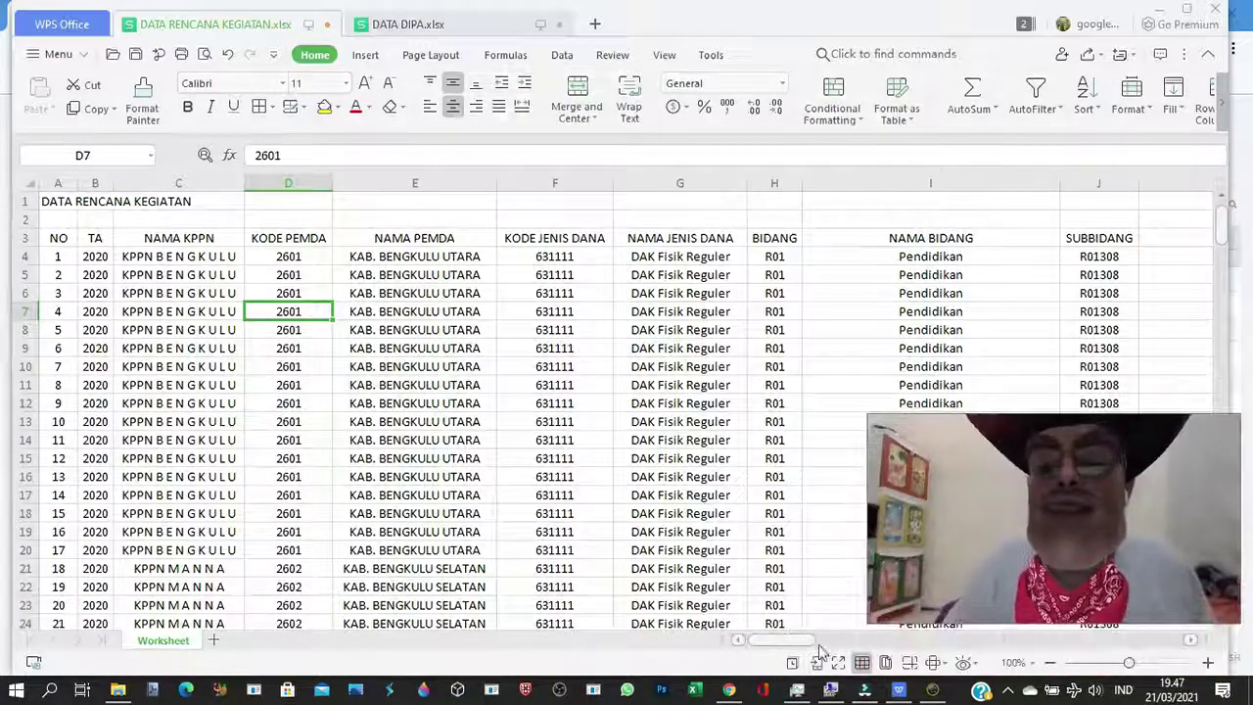
# Step: Scroll horizontally through the fitted columns, then switch to the OM-SPAN download page
pyautogui.moveTo(773, 641); pyautogui.dragTo(1028, 638)
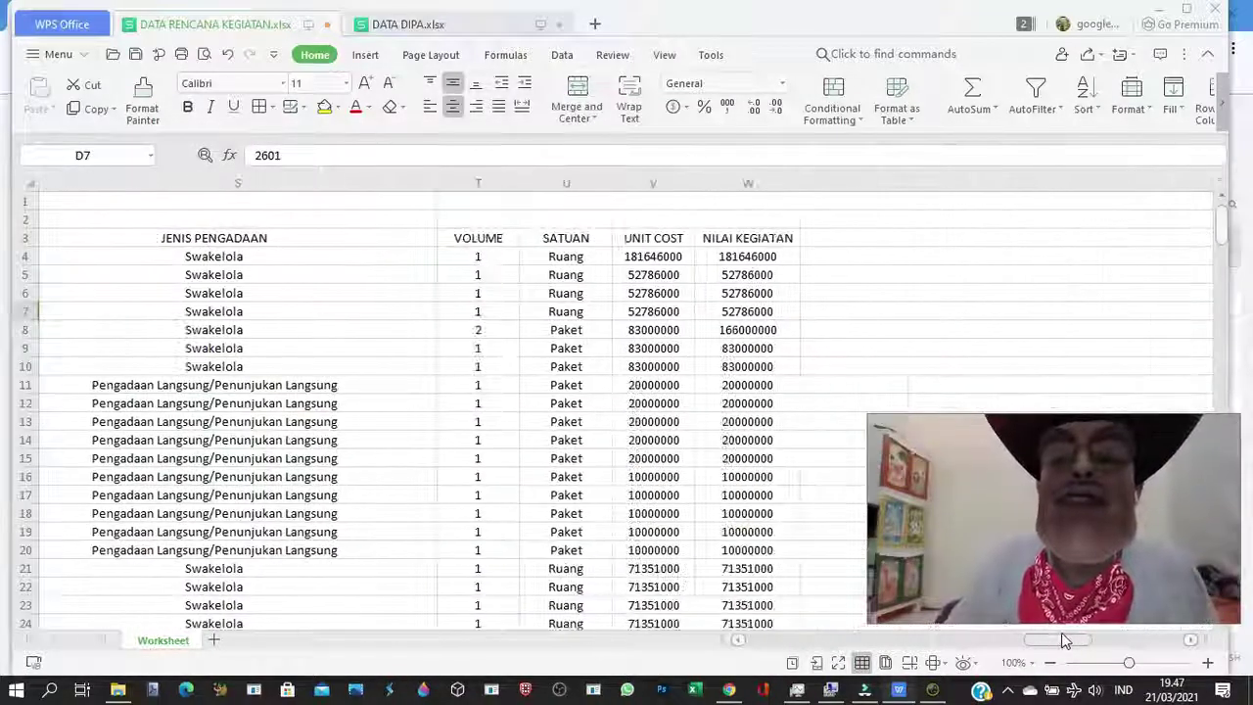
pyautogui.moveTo(1028, 638); pyautogui.dragTo(372, 631)
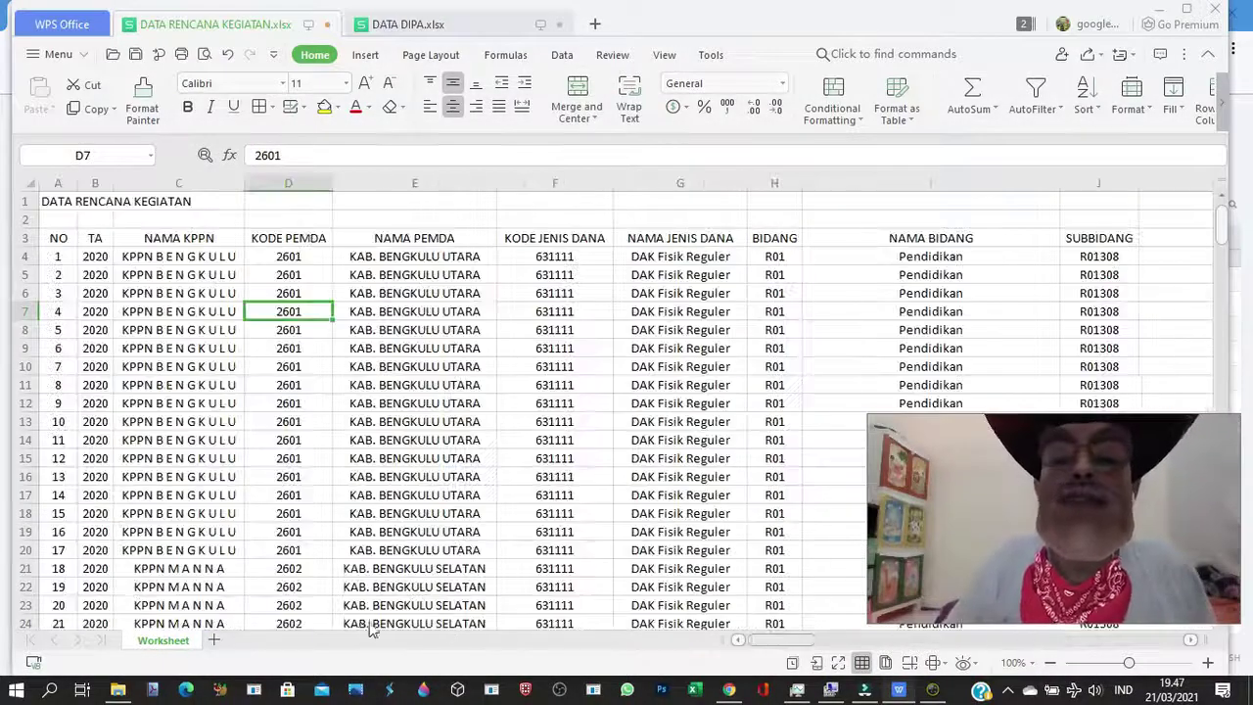
pyautogui.click(728, 689)
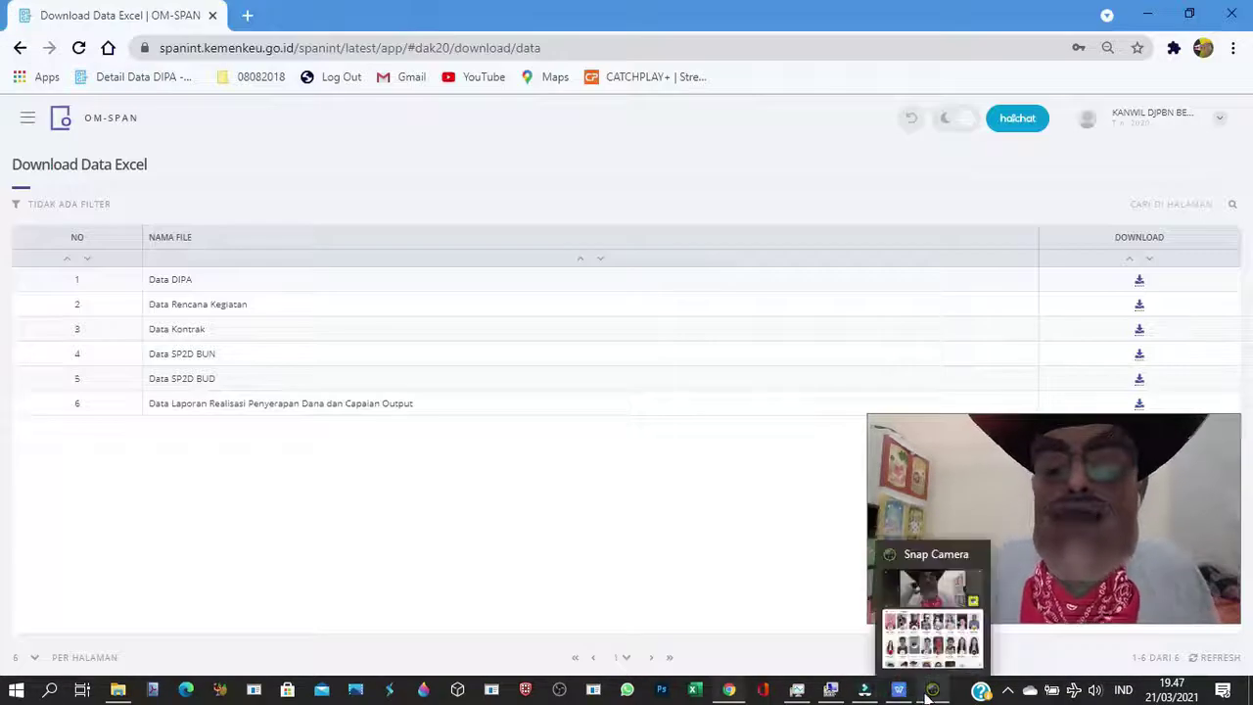
# Step: Apply the suit-and-bow-tie lens in Snap Camera, minimize it, and return to the spreadsheet
pyautogui.click(931, 690)
pyautogui.scroll(3, 443, 523)
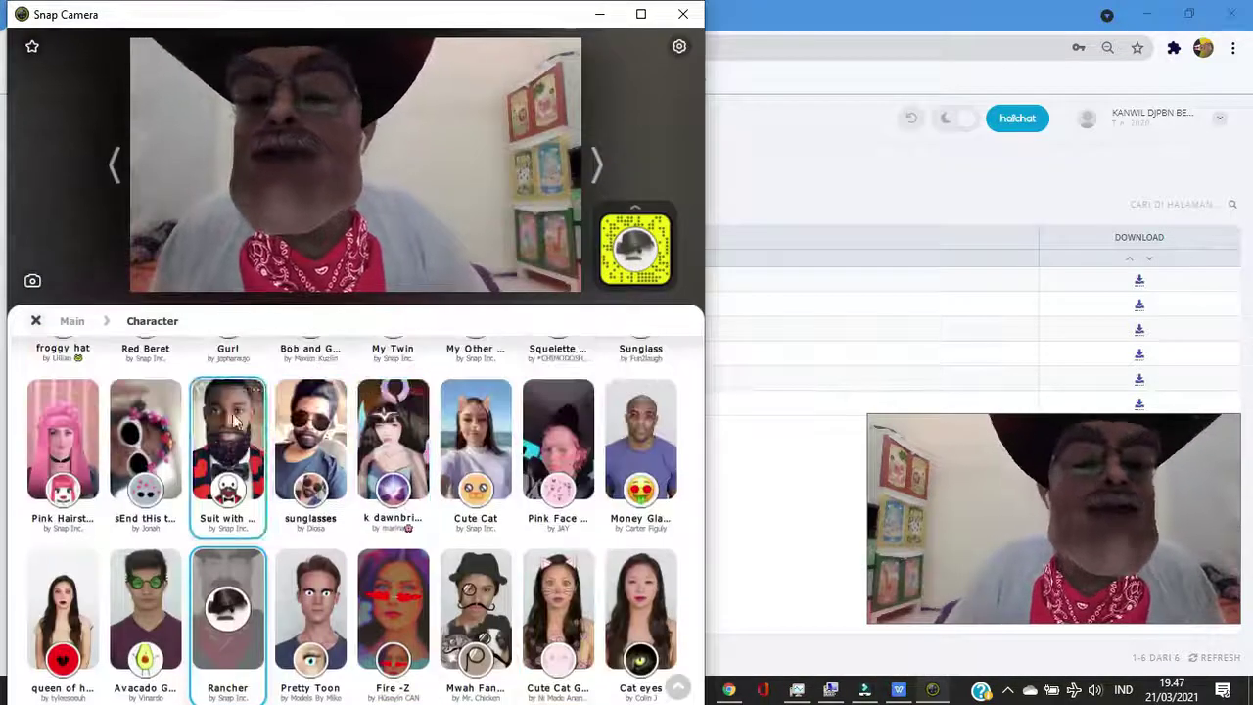
pyautogui.click(227, 450)
pyautogui.scroll(3, 416, 467)
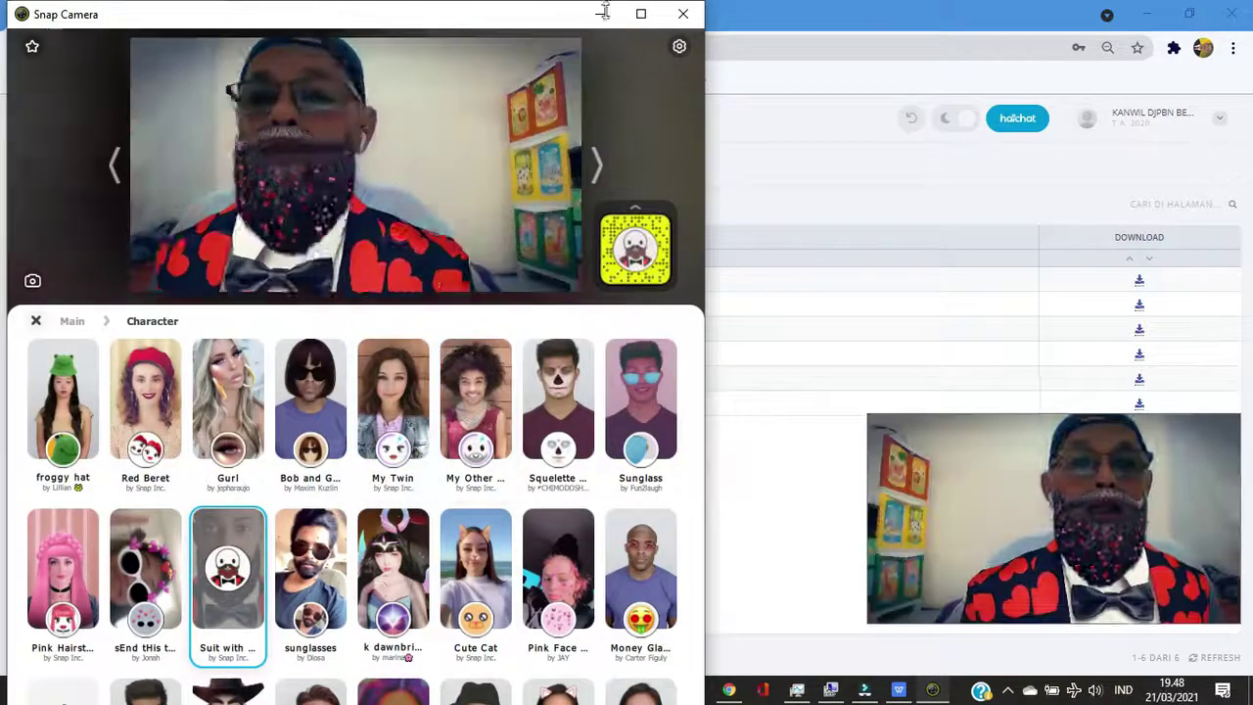
pyautogui.click(600, 13)
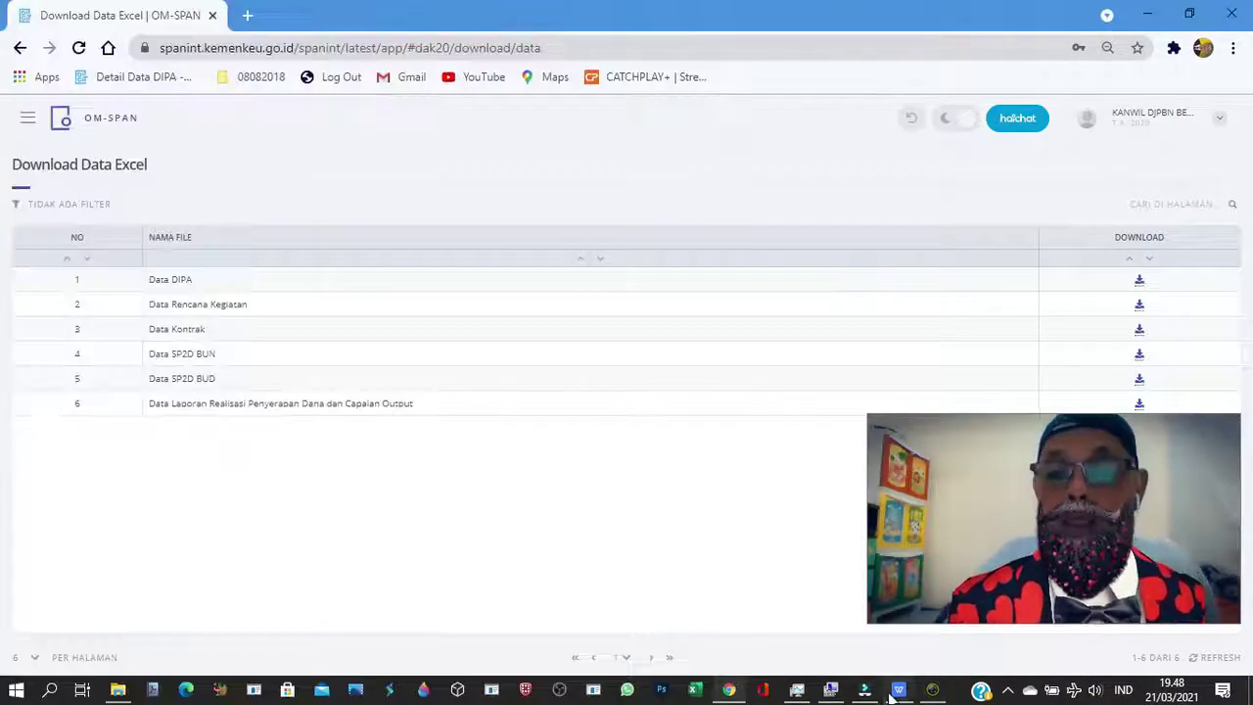
pyautogui.click(896, 690)
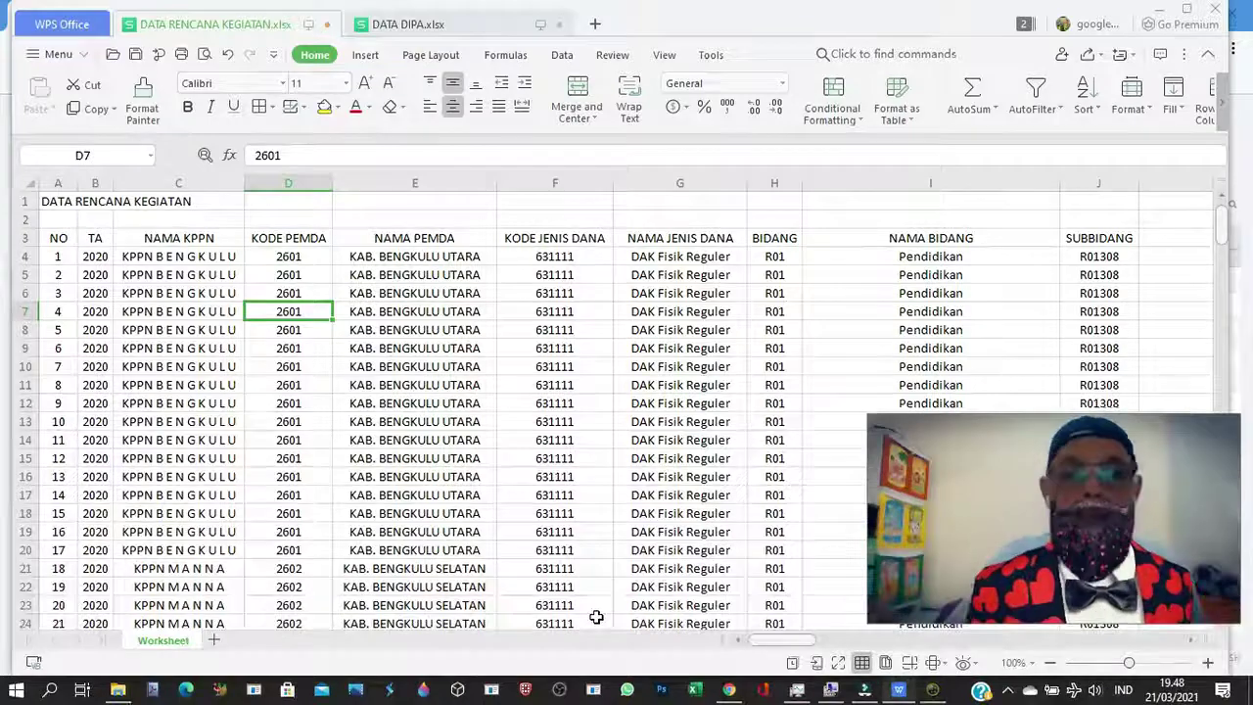
# Step: In DATA RENCANA KEGIATAN, point out the fully readable NAMA KPPN and KODE PEMDA headers
pyautogui.click(436, 23)
pyautogui.click(280, 22)
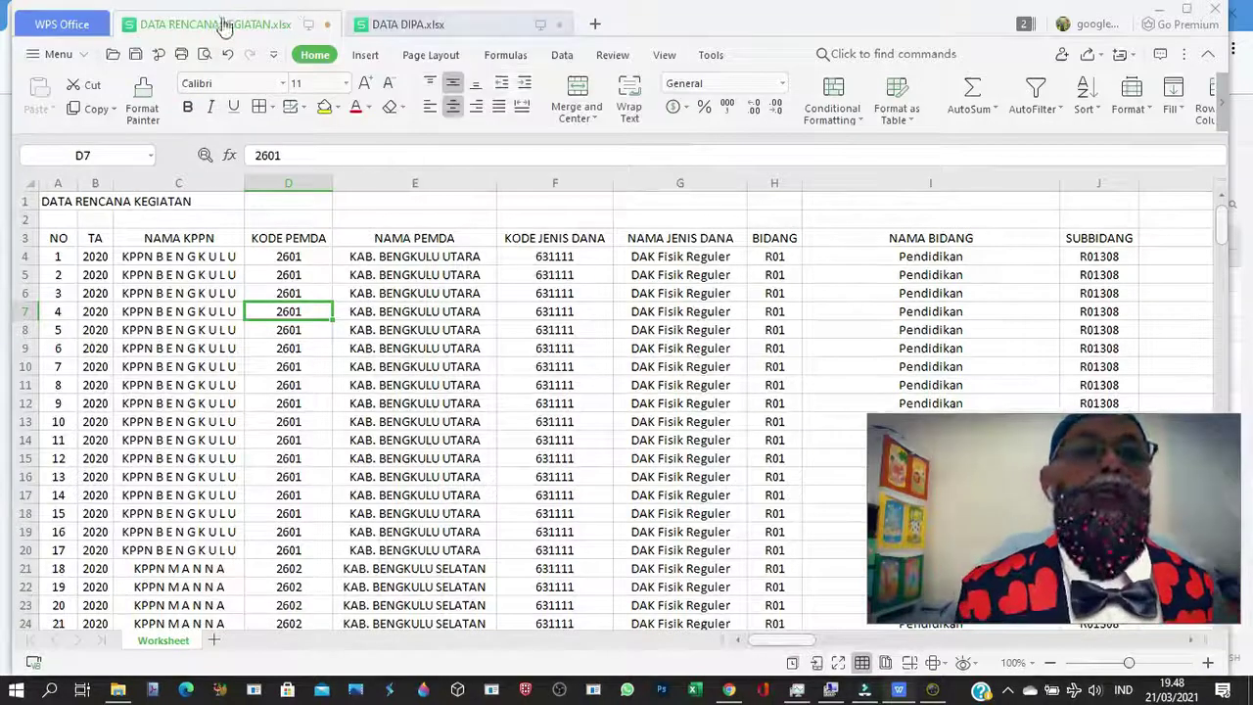
pyautogui.click(182, 238)
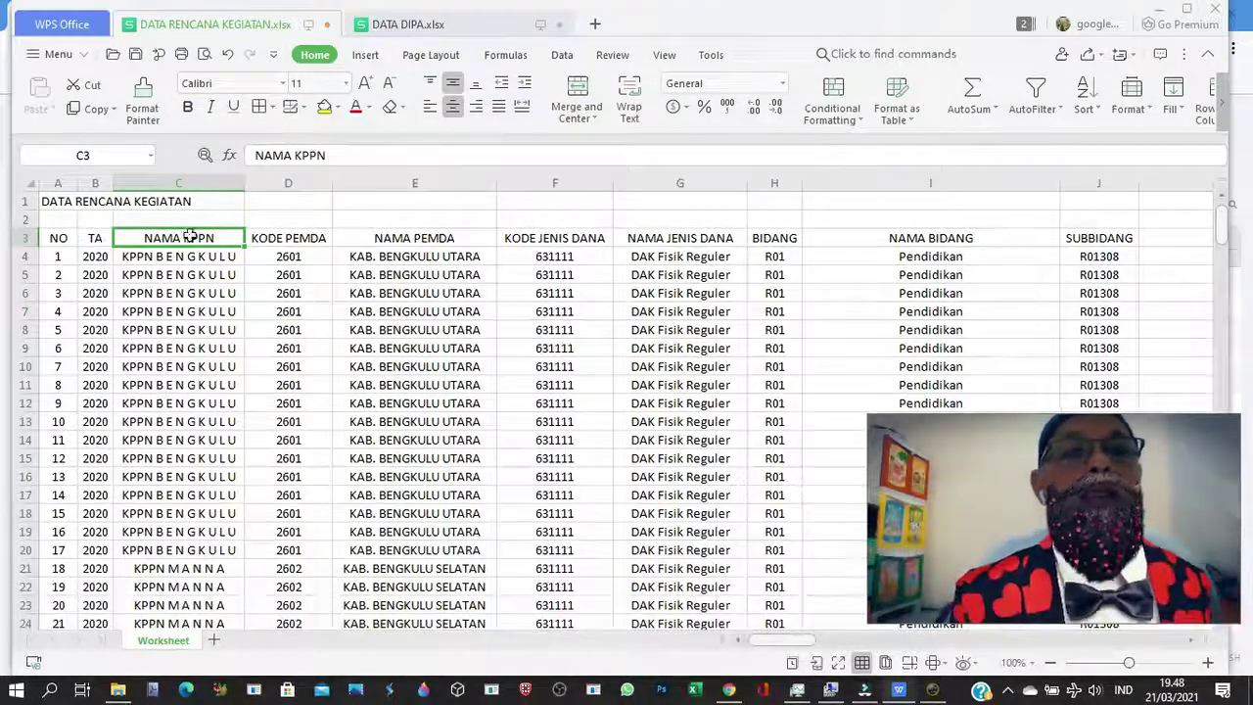
pyautogui.click(292, 242)
# Step: Compare DATA DIPA's KODE LOKASI and NM JENIS DANA headers with the G5 DAK Fisik Reguler value
pyautogui.click(393, 23)
pyautogui.click(330, 237)
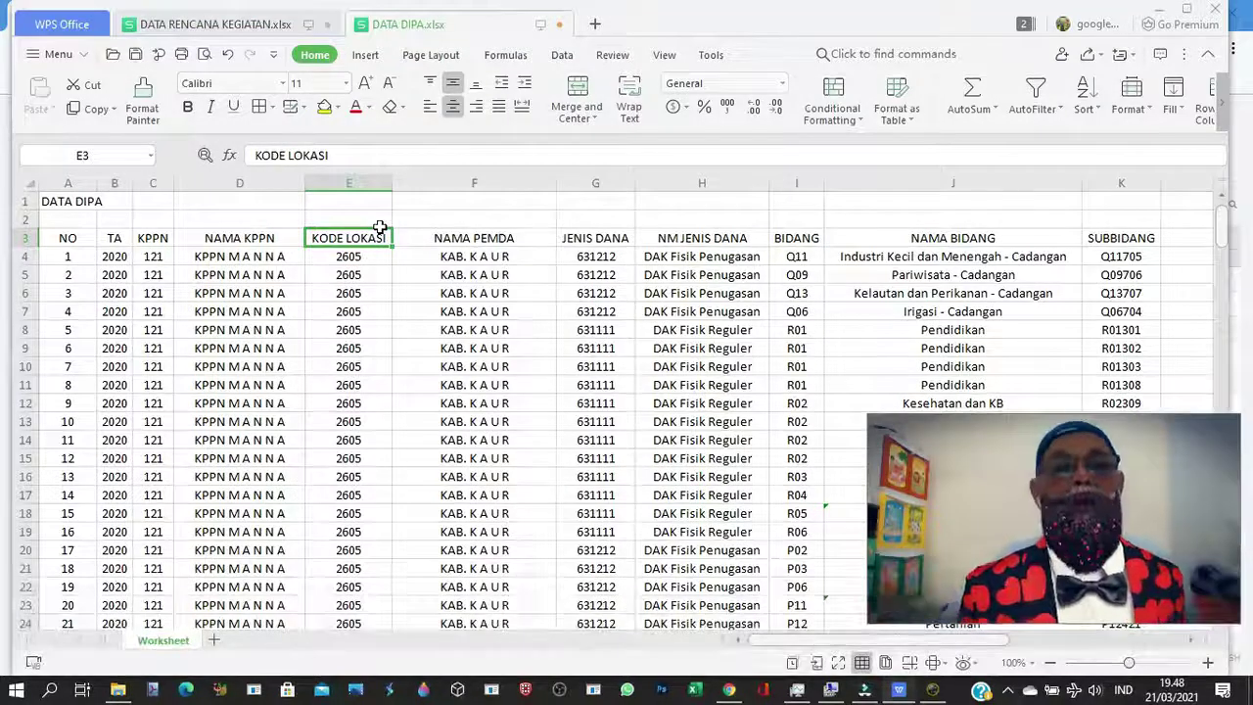
pyautogui.click(702, 240)
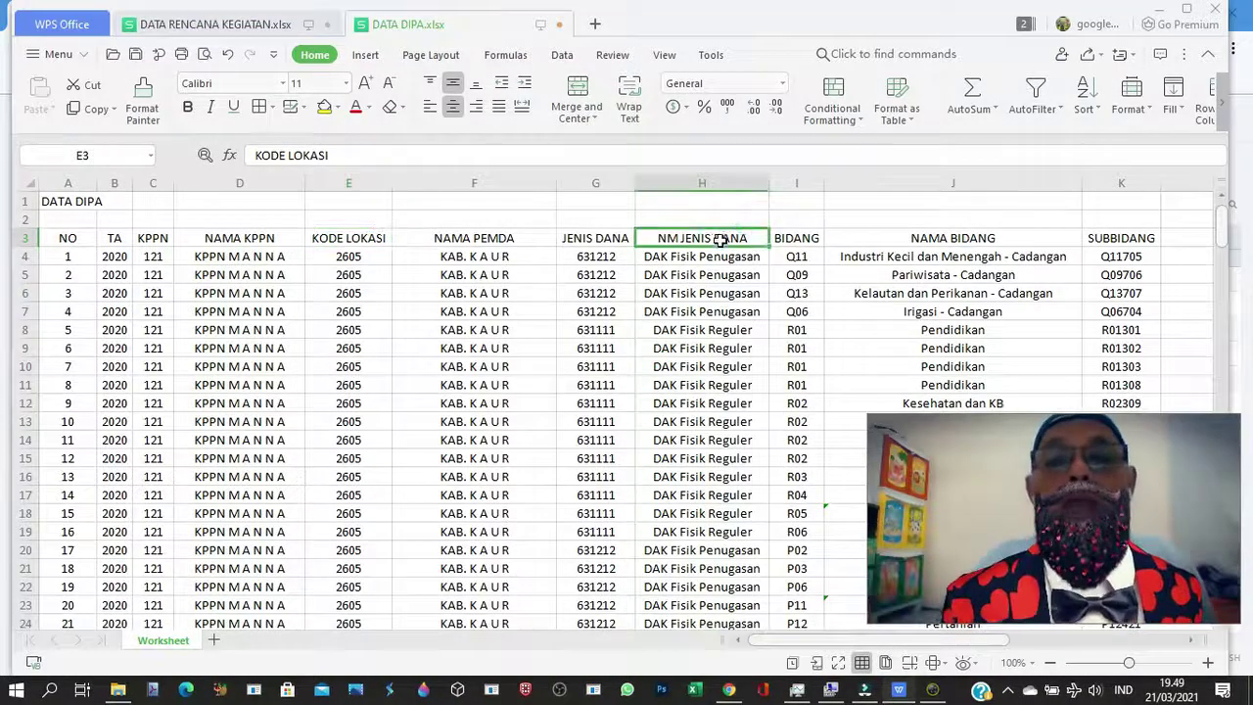
pyautogui.click(211, 23)
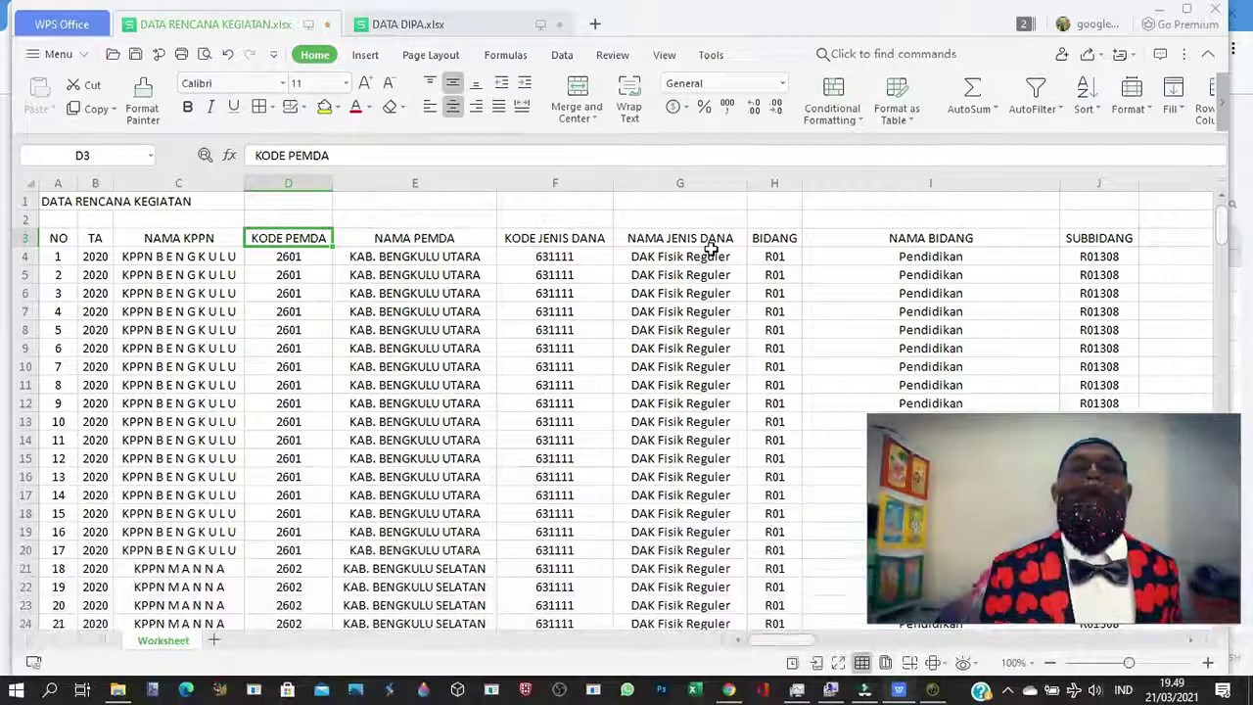
pyautogui.click(705, 270)
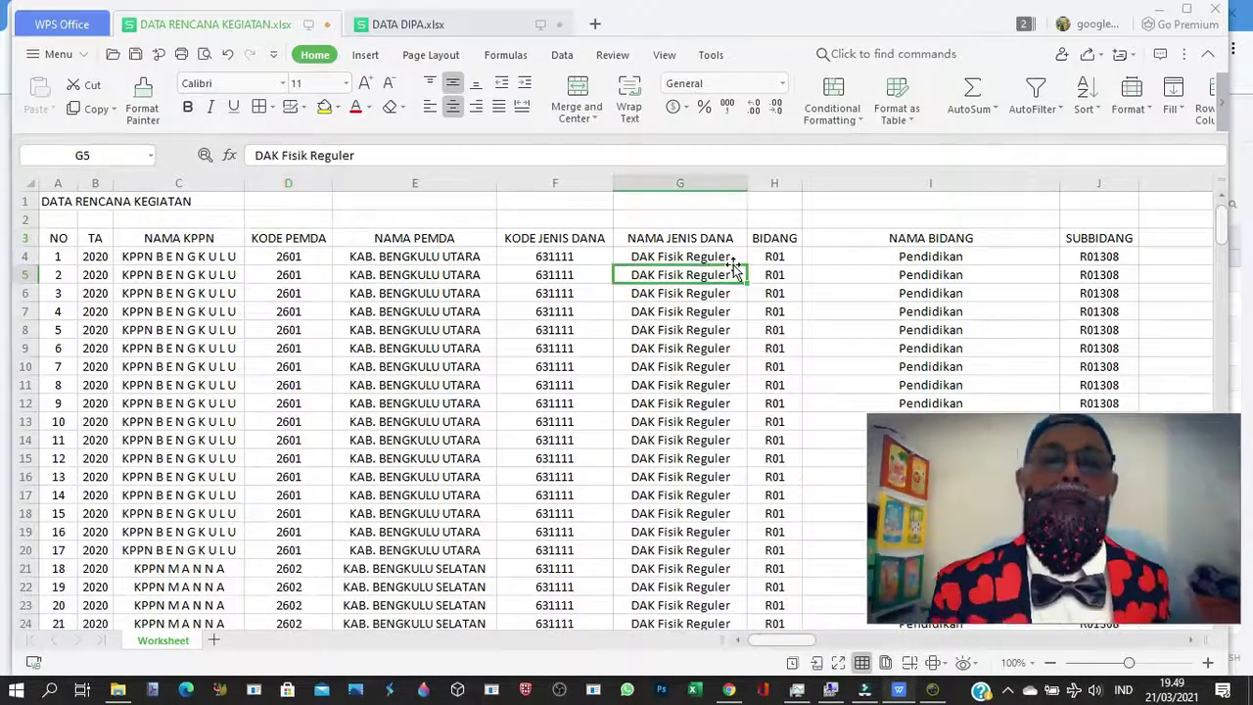
pyautogui.click(440, 24)
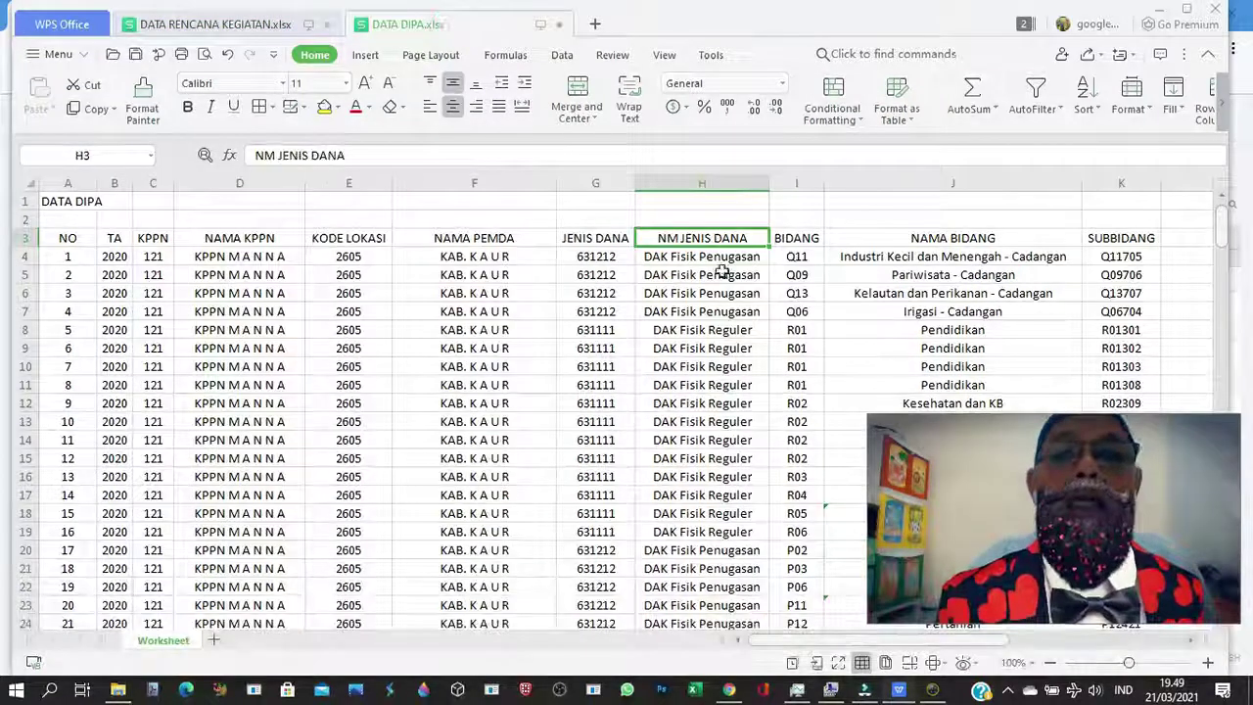
# Step: Point out DAK Fisik Penugasan in H4 and H7 of DATA DIPA, then return to OM-SPAN
pyautogui.click(719, 259)
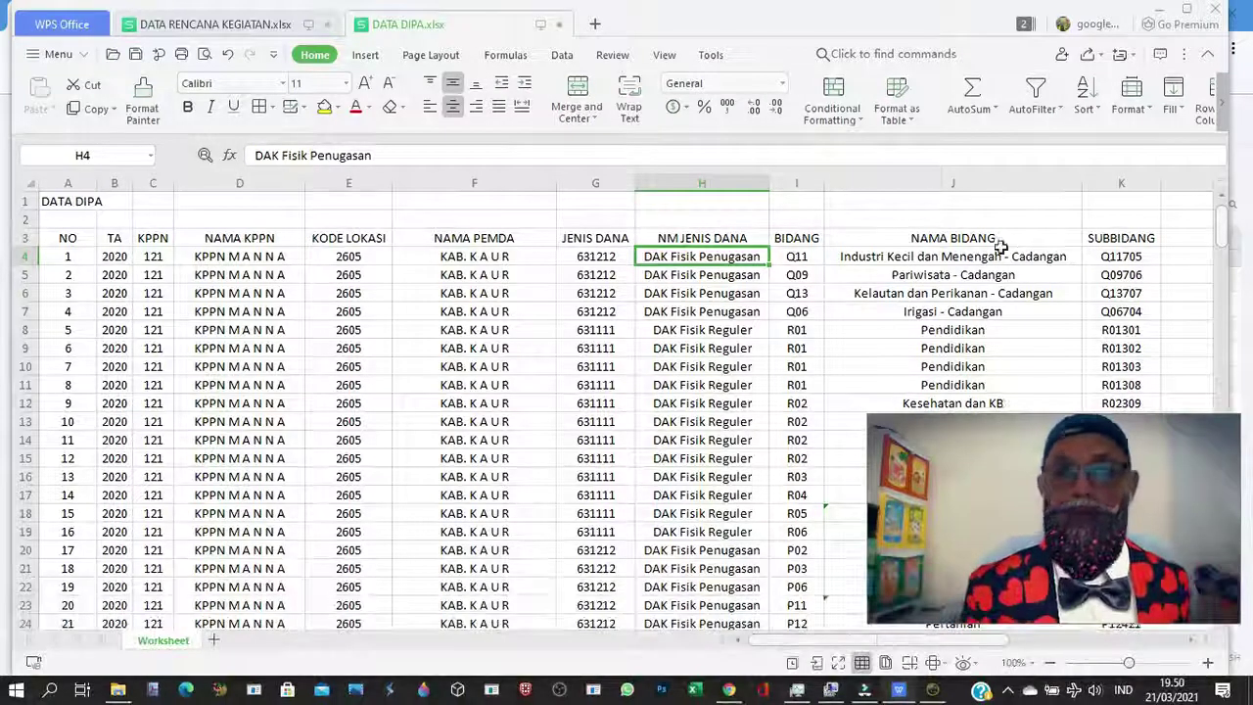
pyautogui.click(720, 234)
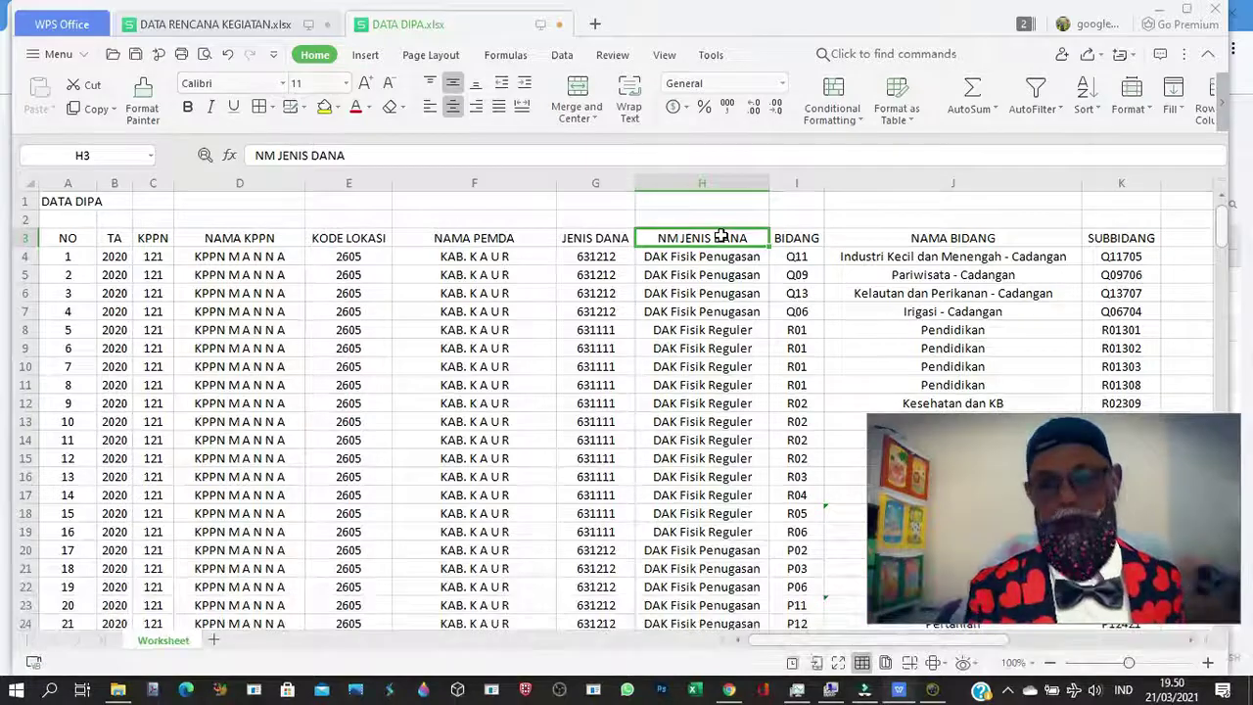
pyautogui.click(225, 16)
pyautogui.click(402, 24)
pyautogui.click(701, 313)
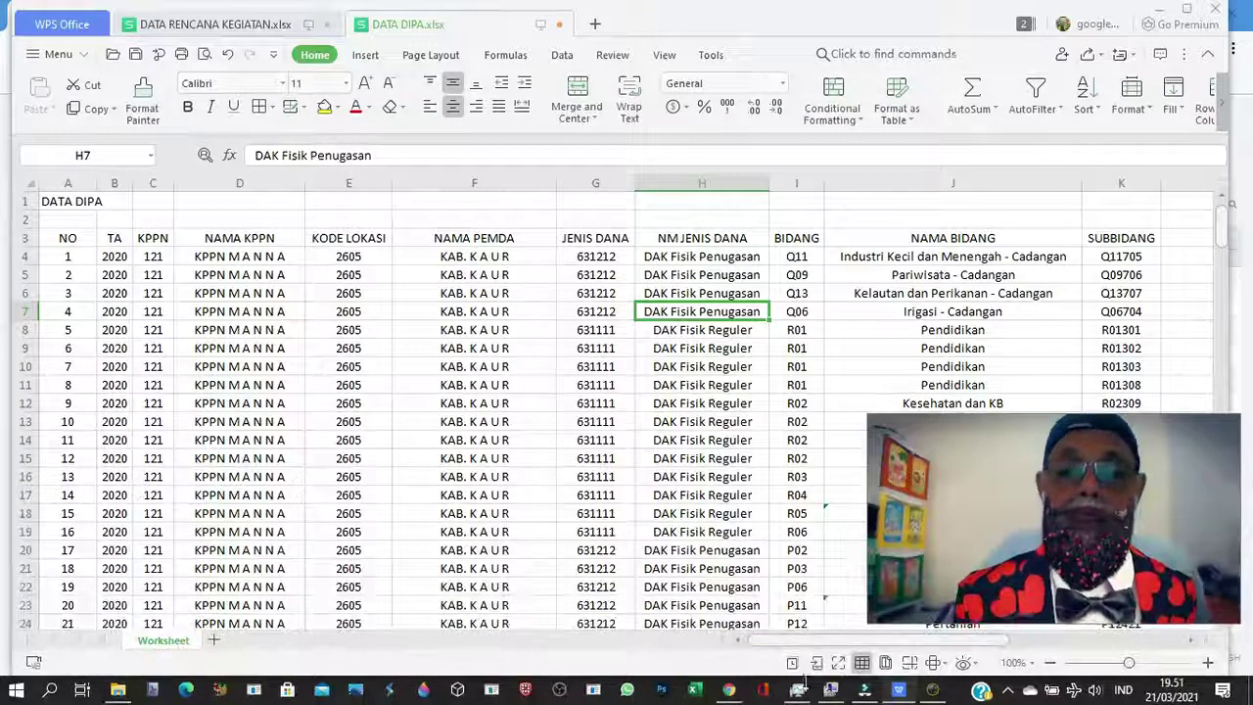
pyautogui.click(729, 690)
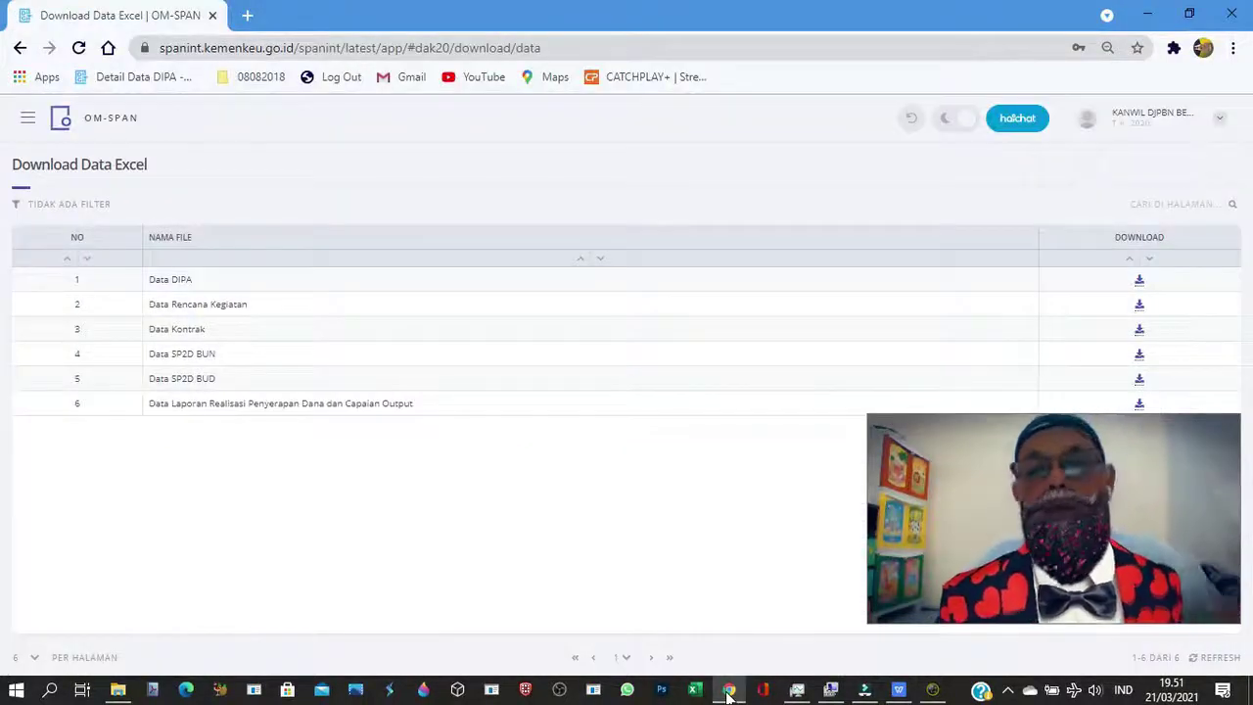
pyautogui.click(1007, 690)
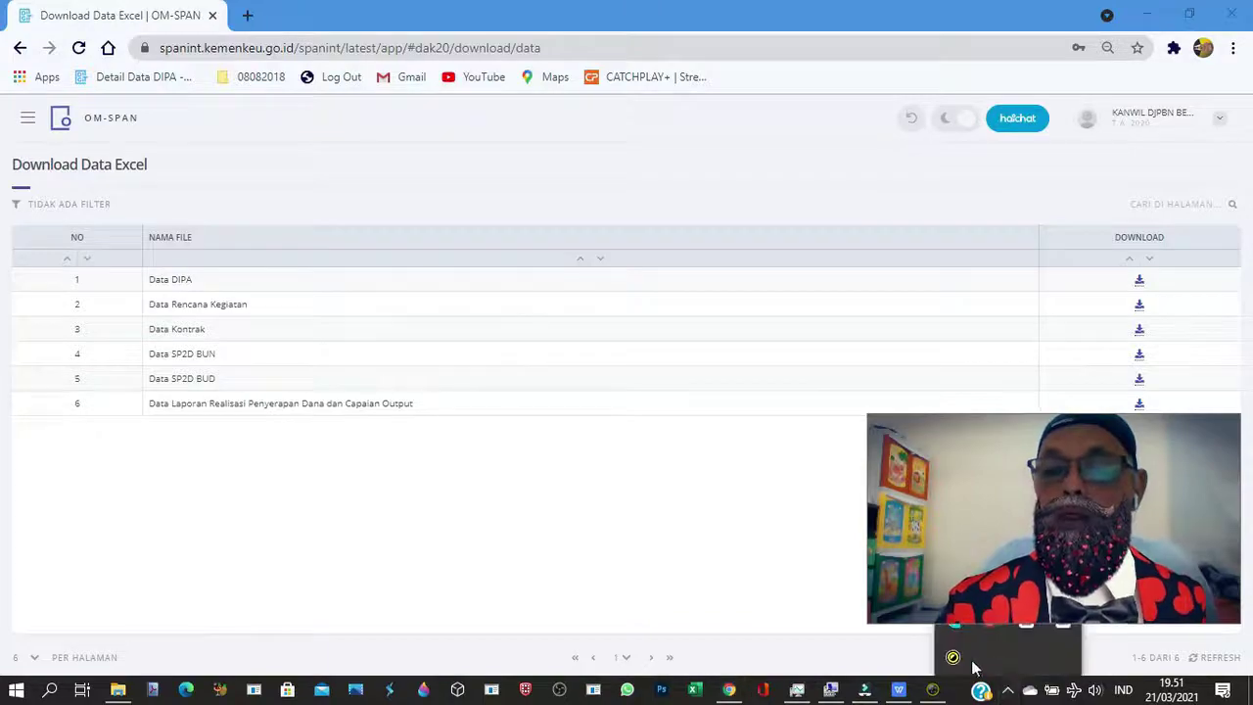